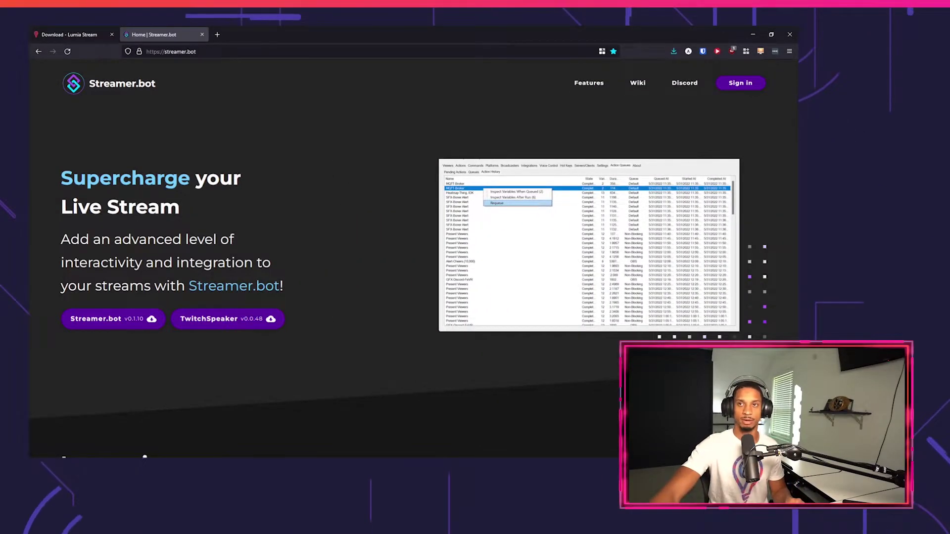
Download Streamer.bot v0.1.10 and the free Windows version of Lumia Stream from their websites.
{"action": "left_click", "coordinate": [138, 320]}
{"action": "left_click", "coordinate": [83, 38]}
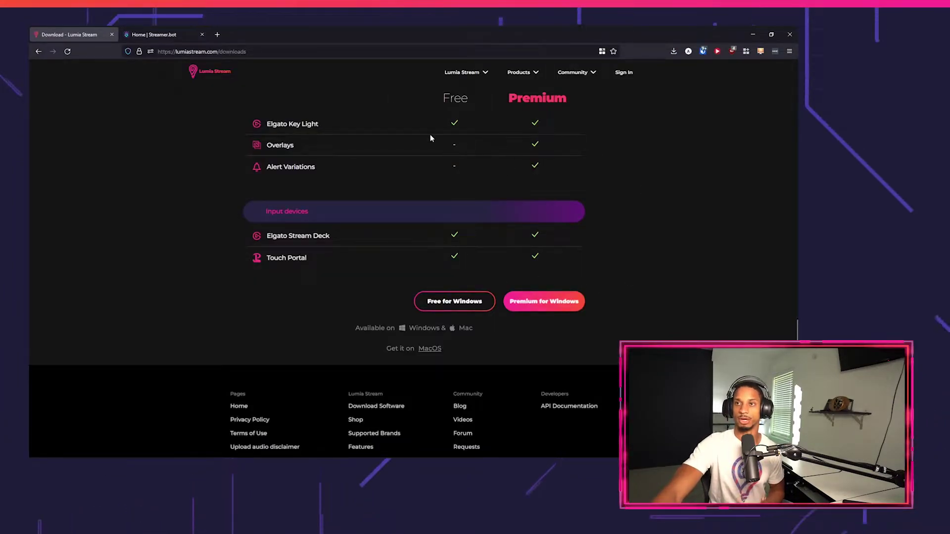
{"action": "left_click", "coordinate": [226, 71]}
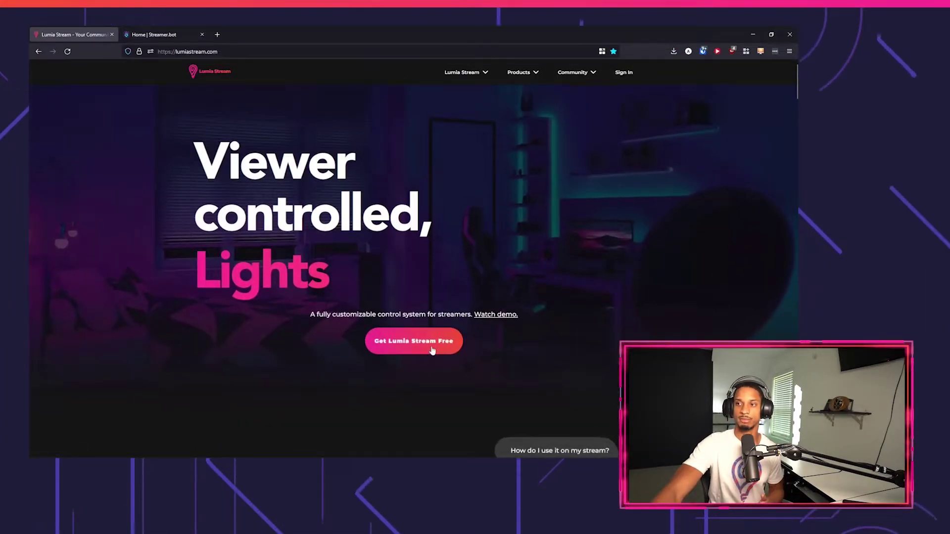
{"action": "left_click", "coordinate": [433, 350]}
{"action": "scroll", "coordinate": [465, 361], "scroll_direction": "down", "scroll_amount": 15}
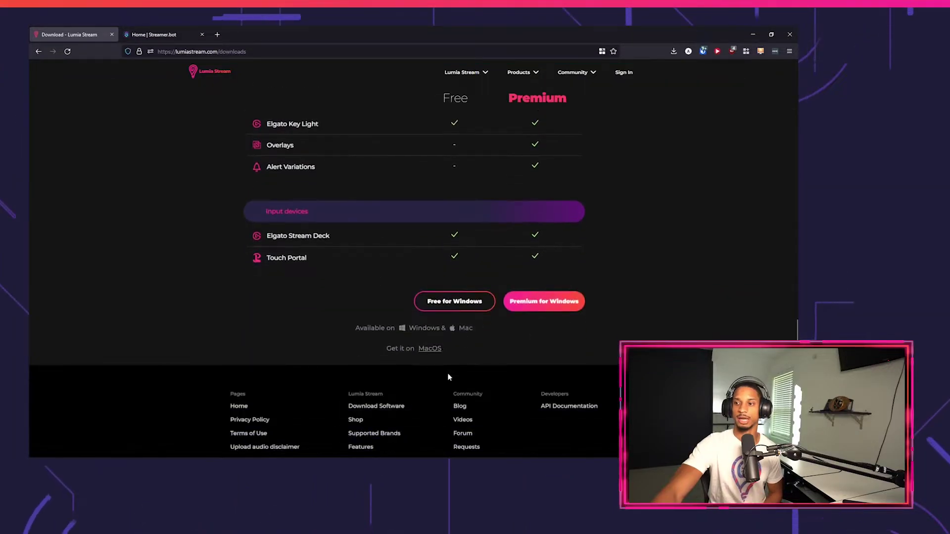
{"action": "left_click", "coordinate": [449, 303]}
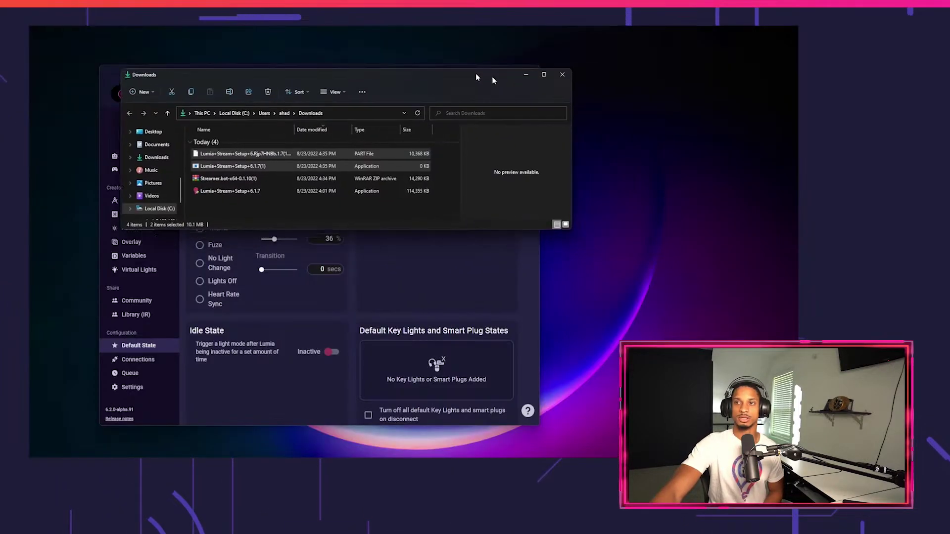
Extract the Streamer.bot-x64-0.1.10(1) archive in the Downloads folder into its own subfolder with WinRAR.
{"action": "left_click_drag", "start_coordinate": [492, 76], "coordinate": [461, 81]}
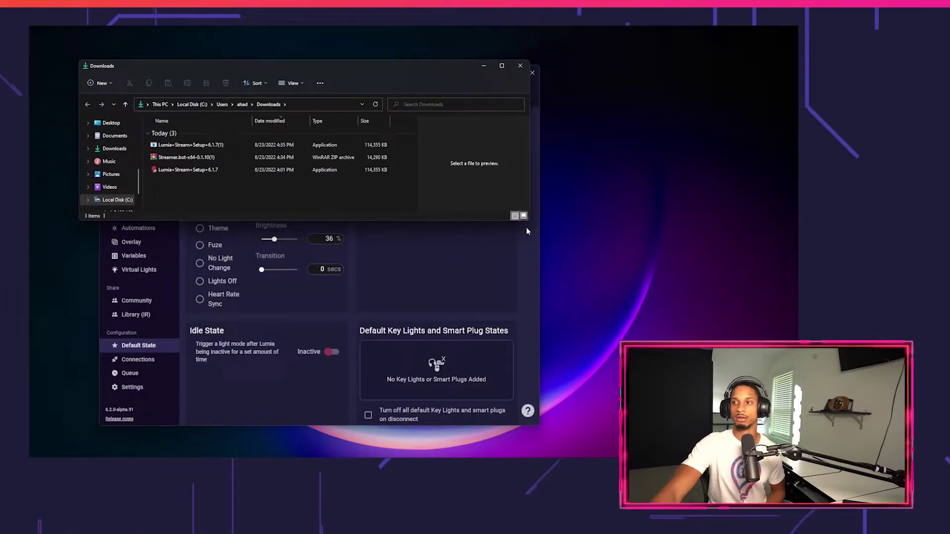
{"action": "left_click_drag", "start_coordinate": [527, 222], "coordinate": [546, 324]}
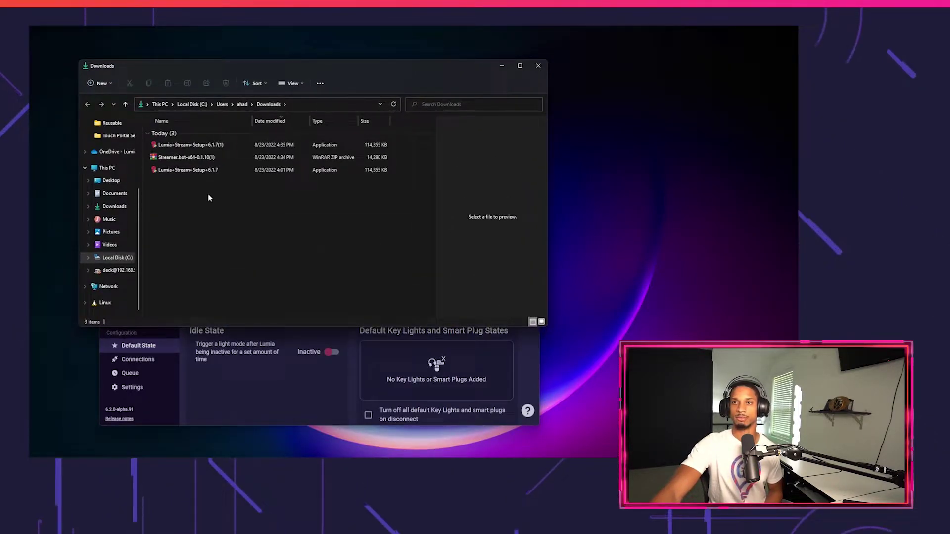
{"action": "left_click", "coordinate": [191, 159]}
{"action": "right_click", "coordinate": [193, 159]}
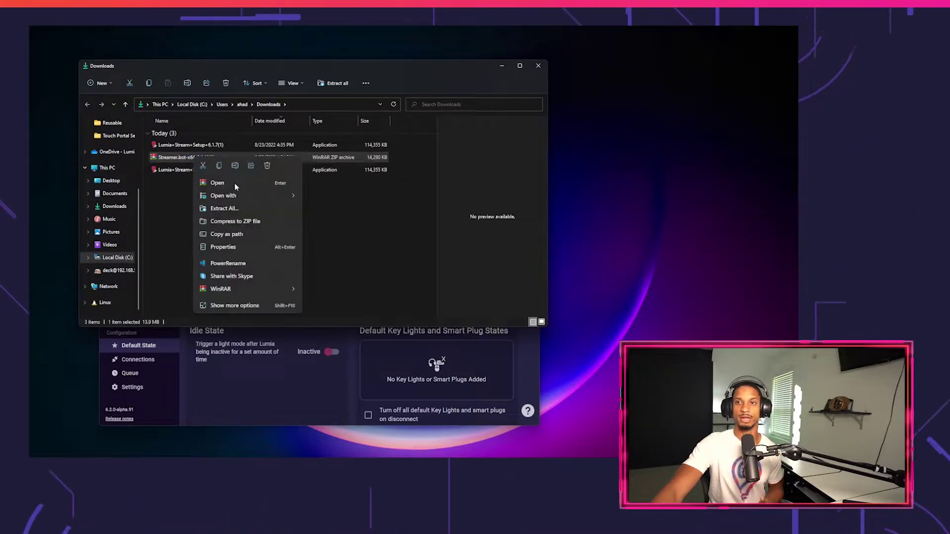
{"action": "left_click", "coordinate": [253, 197]}
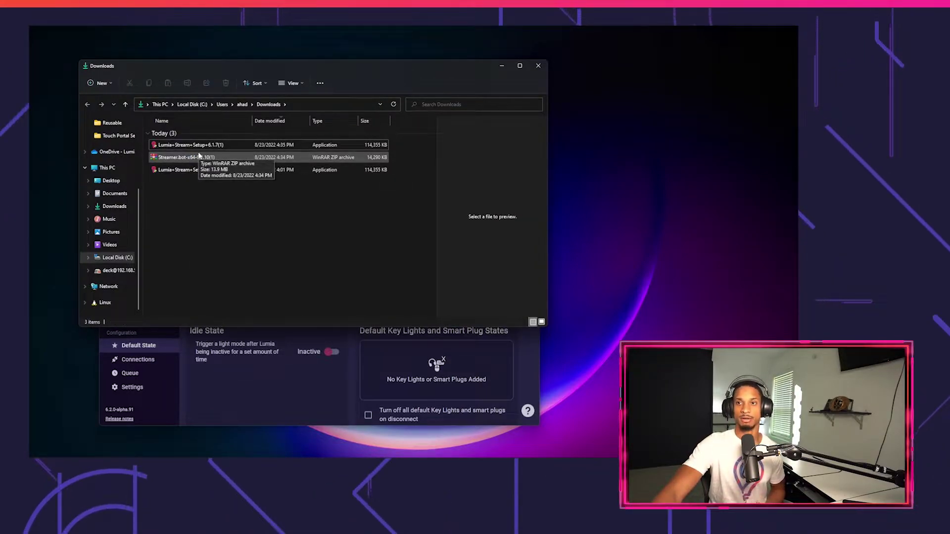
{"action": "right_click", "coordinate": [197, 159]}
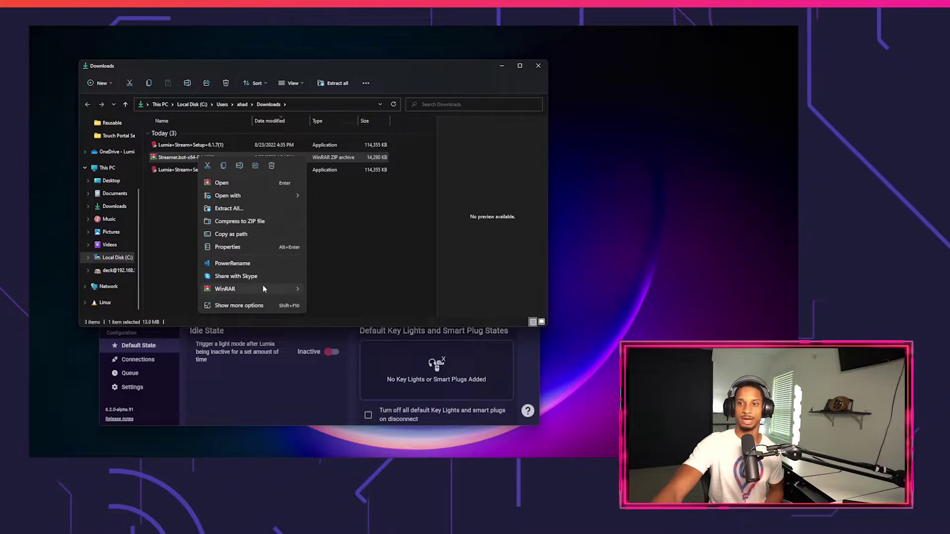
{"action": "mouse_move", "coordinate": [274, 288]}
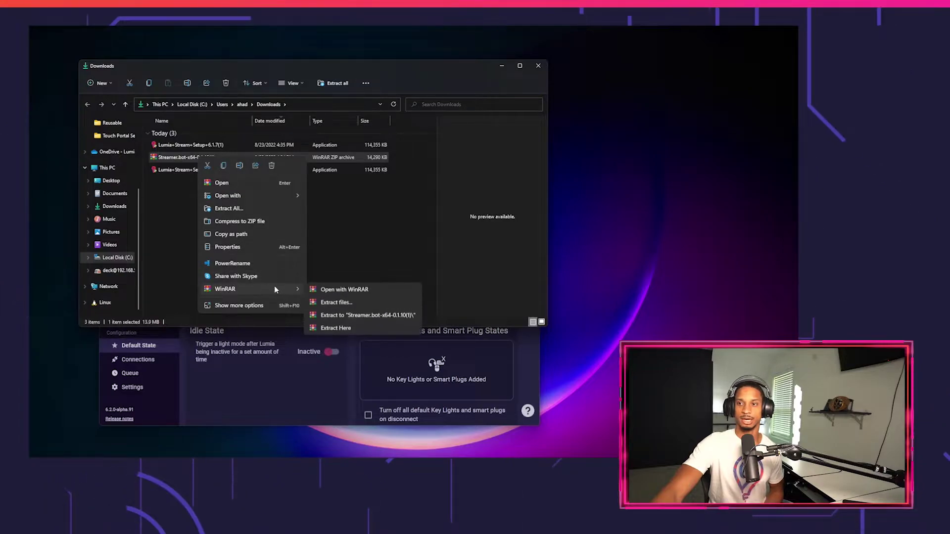
{"action": "left_click", "coordinate": [364, 317]}
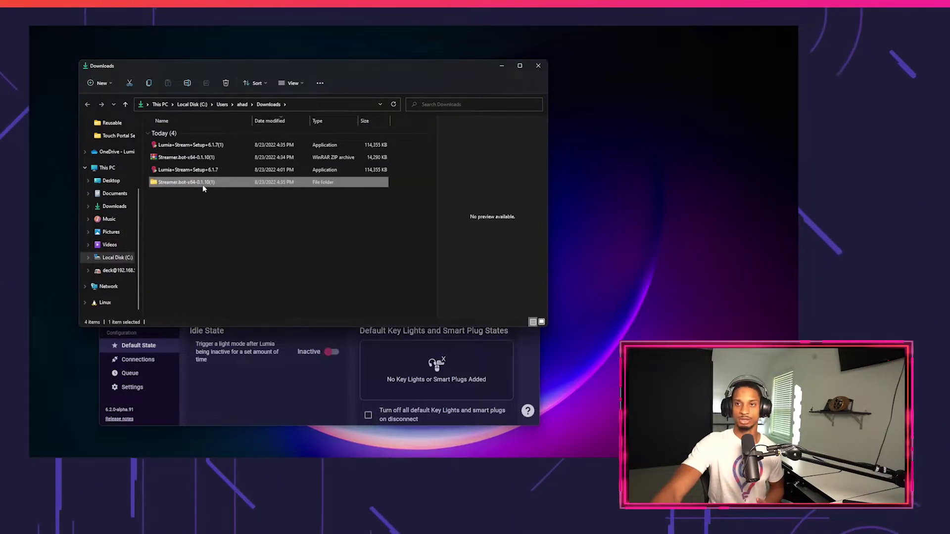
Launch the Streamer.bot application from the extracted Streamer.bot-x64-0.1.10(1) folder.
{"action": "double_click", "coordinate": [203, 183]}
{"action": "scroll", "coordinate": [257, 198], "scroll_direction": "down", "scroll_amount": 5}
{"action": "scroll", "coordinate": [264, 208], "scroll_direction": "down", "scroll_amount": 18}
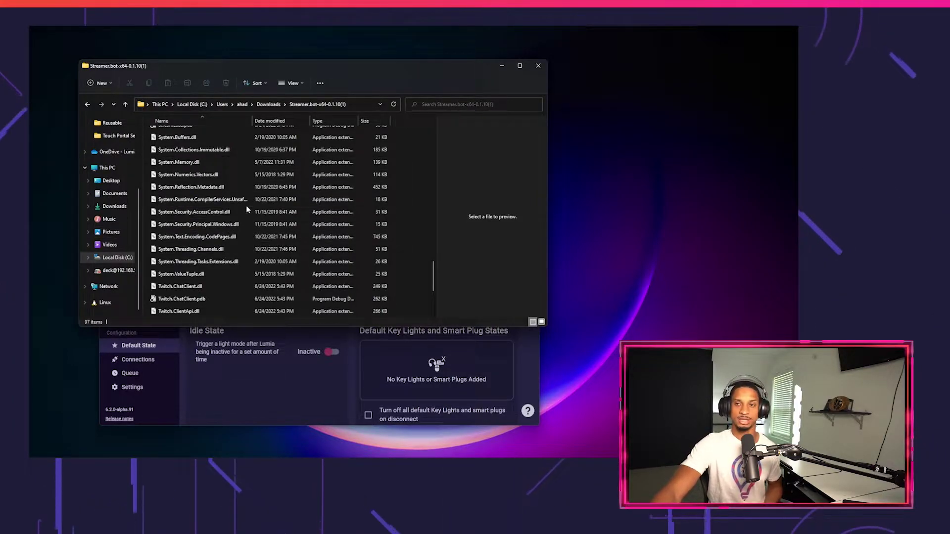
{"action": "scroll", "coordinate": [255, 216], "scroll_direction": "down", "scroll_amount": 3}
{"action": "scroll", "coordinate": [261, 222], "scroll_direction": "up", "scroll_amount": 10}
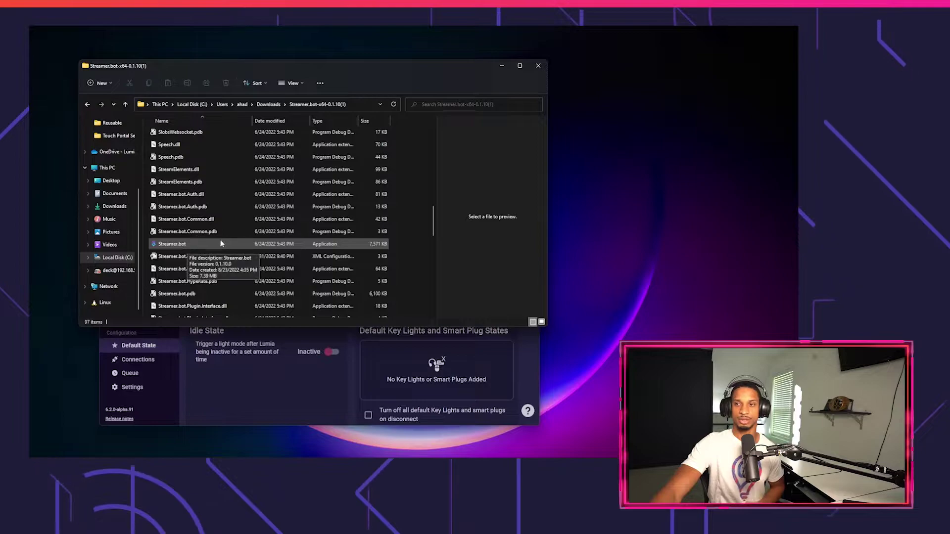
{"action": "double_click", "coordinate": [292, 244]}
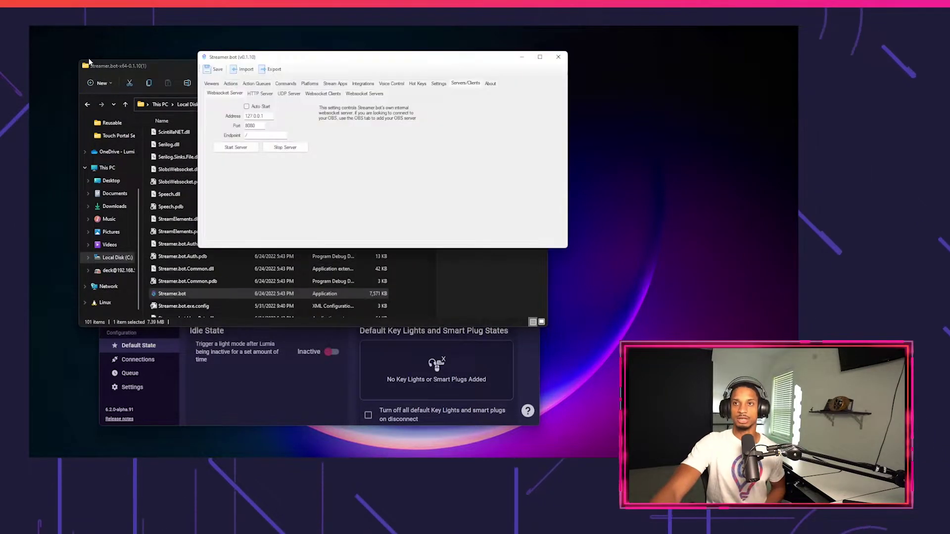
Minimize the file explorer and arrange the Streamer.bot and Lumia Stream windows beside each other.
{"action": "left_click", "coordinate": [133, 69]}
{"action": "left_click", "coordinate": [502, 65]}
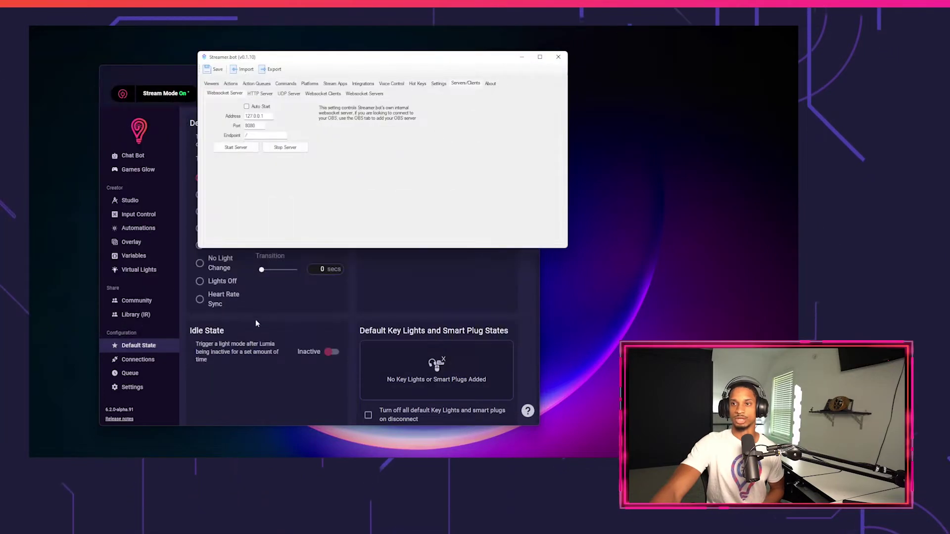
{"action": "left_click_drag", "start_coordinate": [386, 65], "coordinate": [544, 78]}
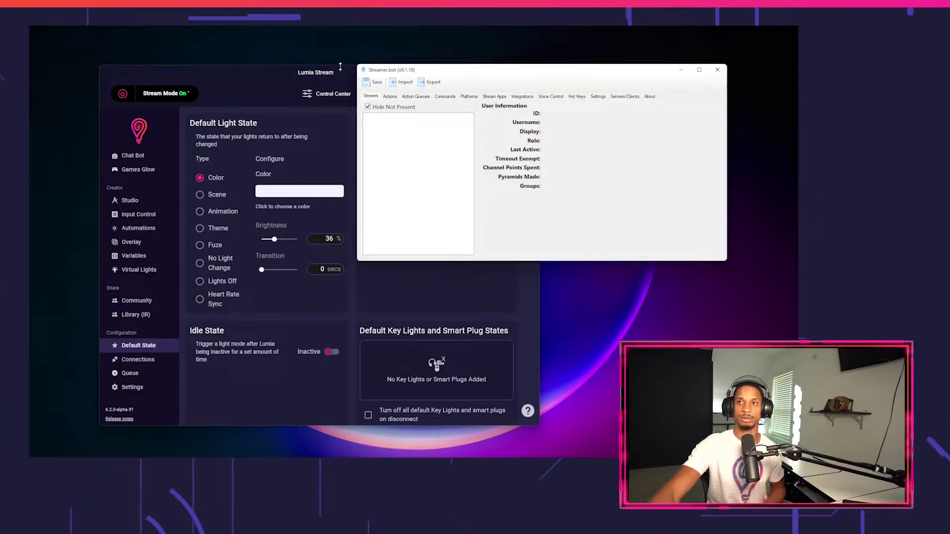
{"action": "left_click_drag", "start_coordinate": [462, 73], "coordinate": [529, 67]}
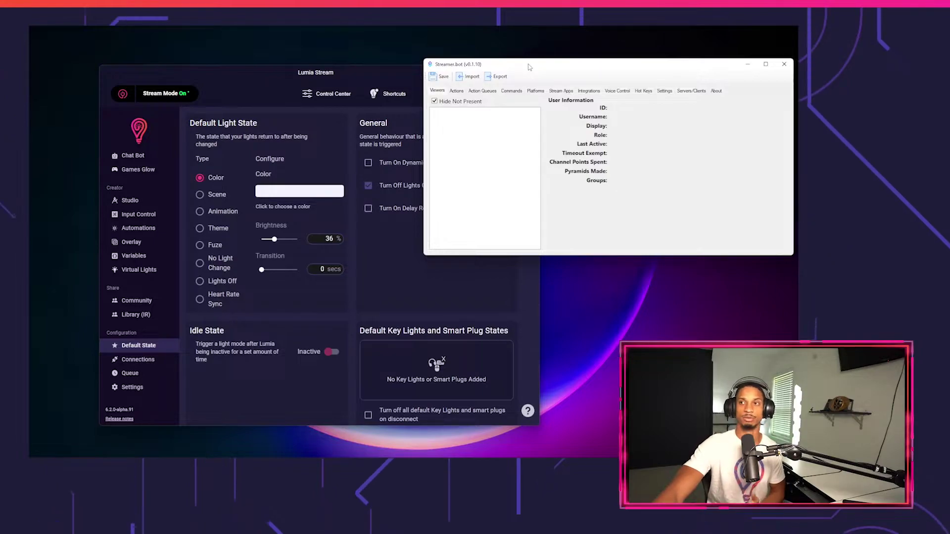
{"action": "left_click", "coordinate": [292, 288]}
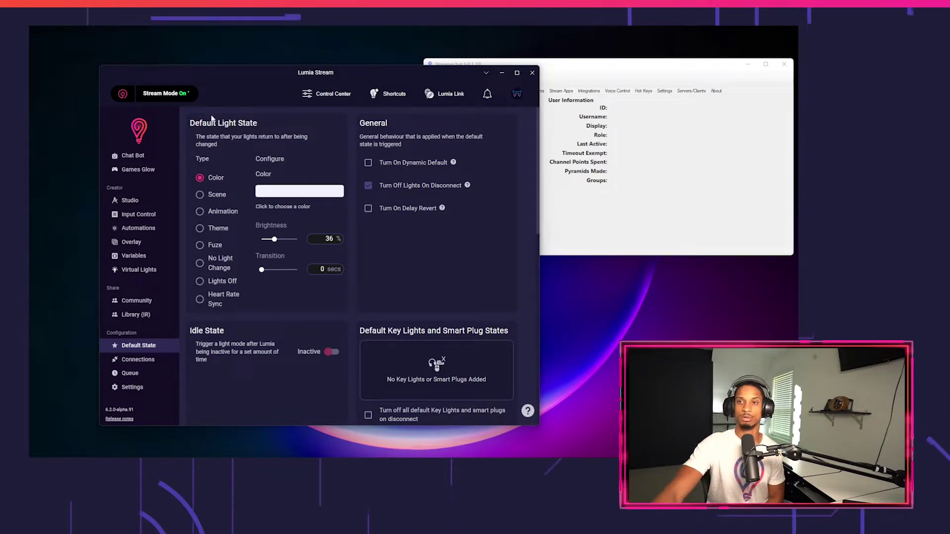
{"action": "left_click_drag", "start_coordinate": [234, 74], "coordinate": [232, 72]}
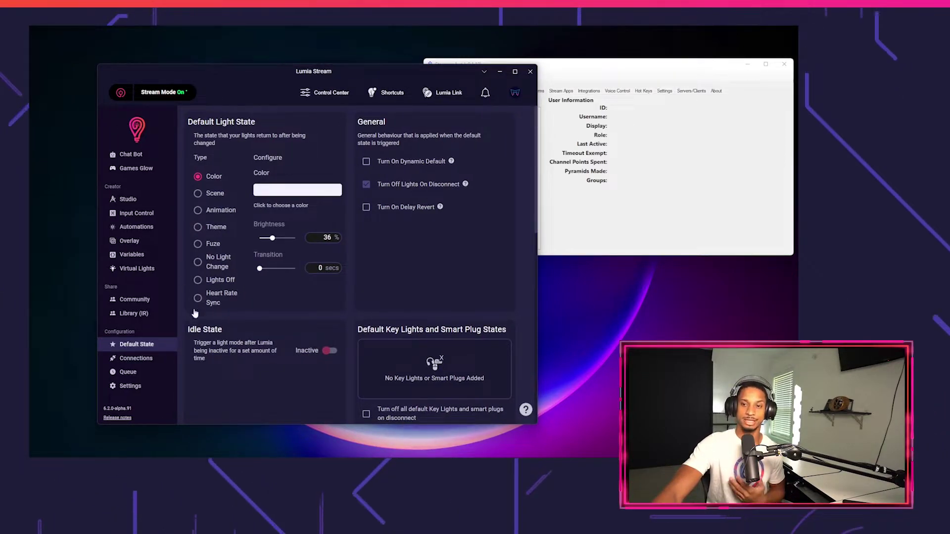
Start adding a Streamerbot connection in Lumia Stream, searching for "streamer", and read through its setup instructions.
{"action": "left_click", "coordinate": [142, 364]}
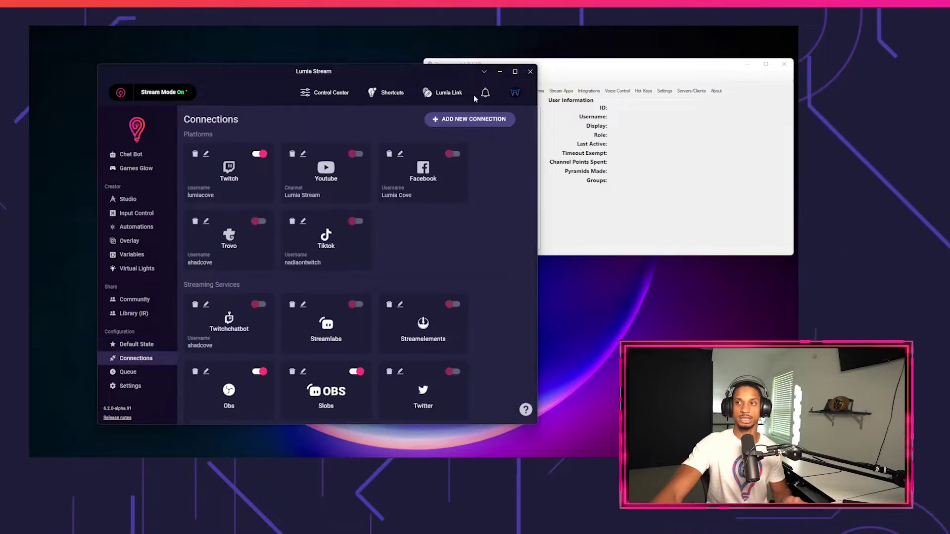
{"action": "left_click", "coordinate": [476, 122]}
{"action": "type", "text": "streamer"}
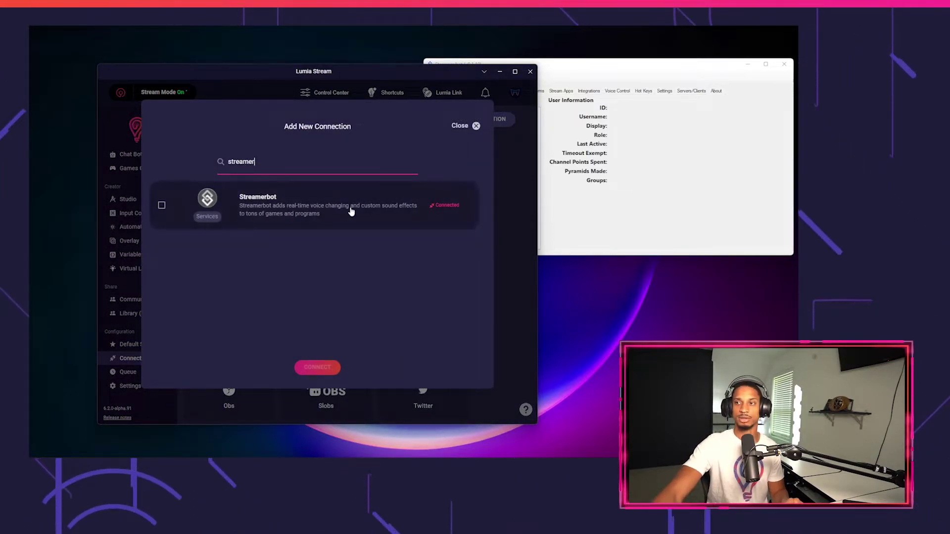
{"action": "left_click", "coordinate": [376, 208]}
{"action": "left_click", "coordinate": [332, 368]}
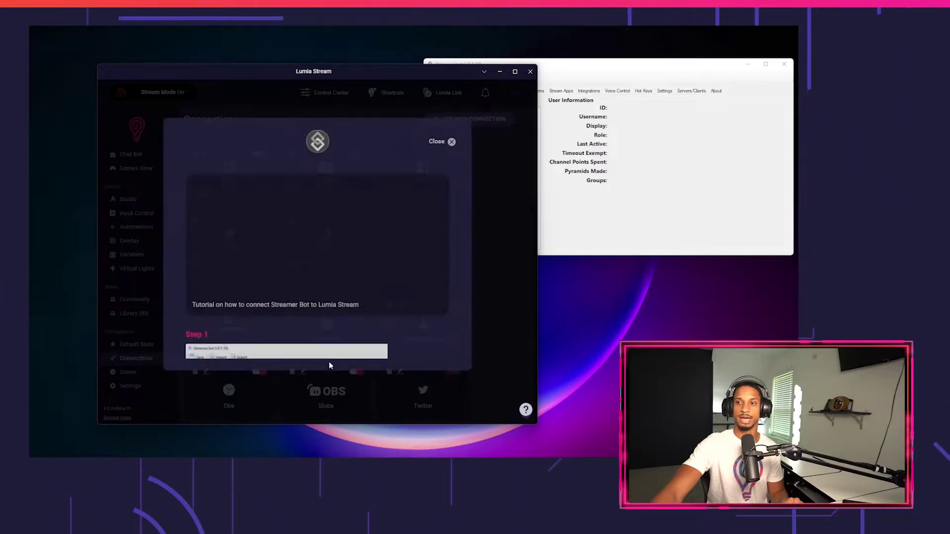
{"action": "scroll", "coordinate": [347, 302], "scroll_direction": "down", "scroll_amount": 4}
{"action": "scroll", "coordinate": [354, 295], "scroll_direction": "up", "scroll_amount": 5}
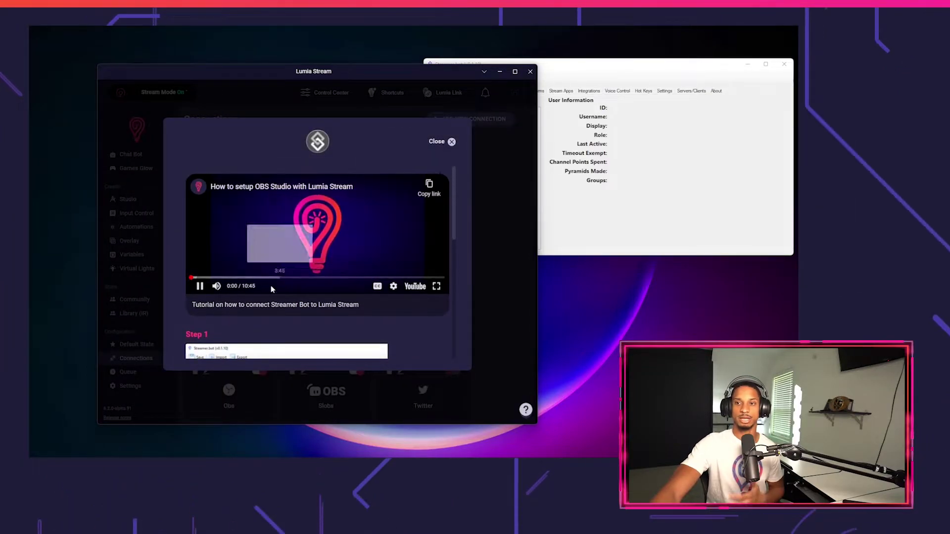
{"action": "scroll", "coordinate": [305, 267], "scroll_direction": "down", "scroll_amount": 3}
{"action": "scroll", "coordinate": [304, 268], "scroll_direction": "up", "scroll_amount": 2}
{"action": "scroll", "coordinate": [307, 267], "scroll_direction": "down", "scroll_amount": 5}
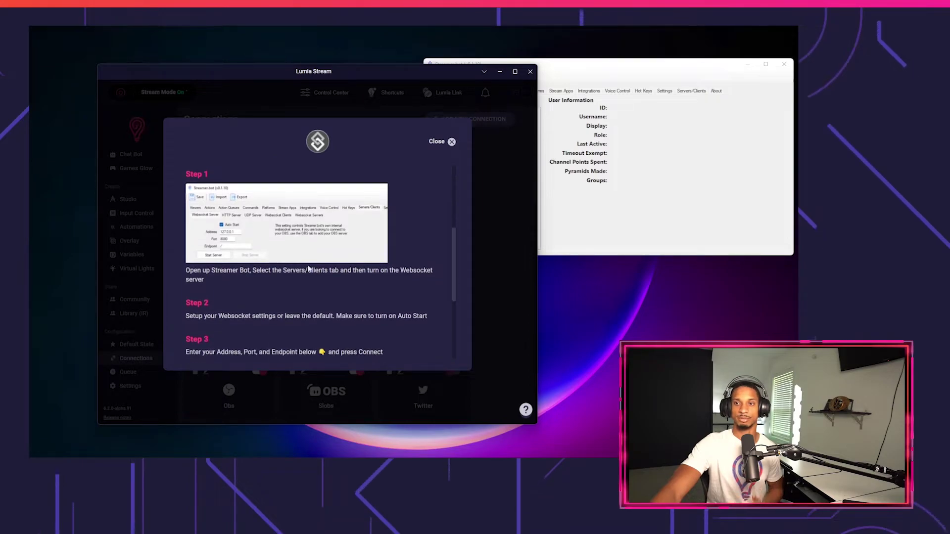
{"action": "scroll", "coordinate": [287, 248], "scroll_direction": "up", "scroll_amount": 2}
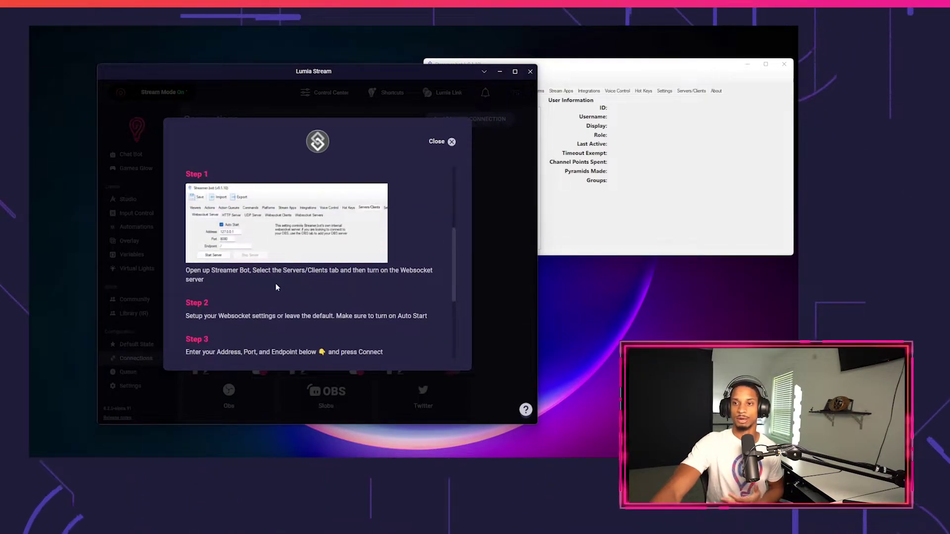
In Streamer.bot, enable Auto Start for the Websocket Server and start the server with its default settings.
{"action": "left_click", "coordinate": [690, 91]}
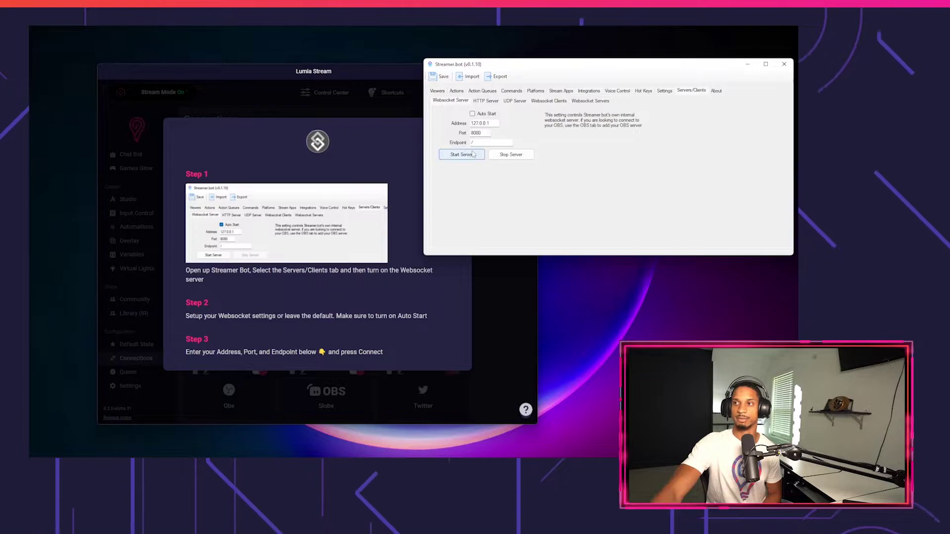
{"action": "double_click", "coordinate": [495, 125]}
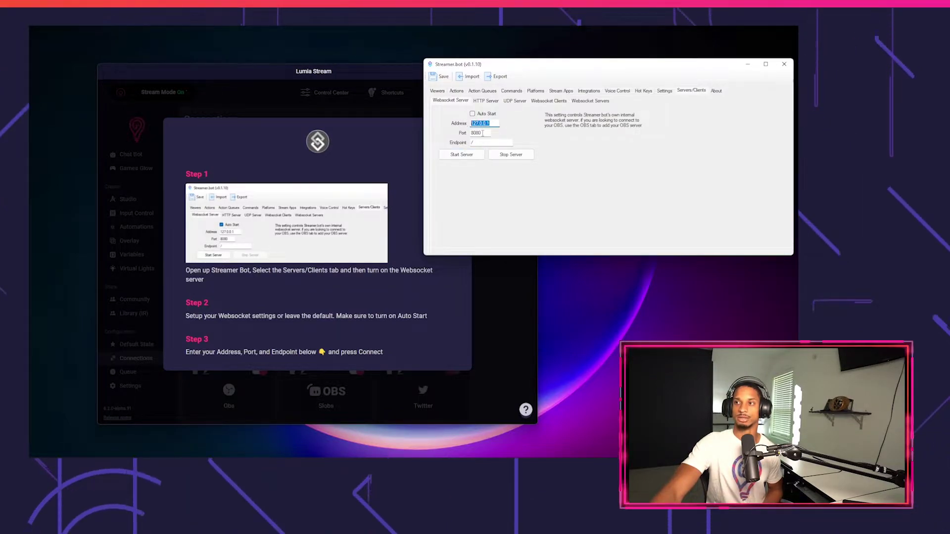
{"action": "key", "text": "Tab"}
{"action": "left_click", "coordinate": [472, 142]}
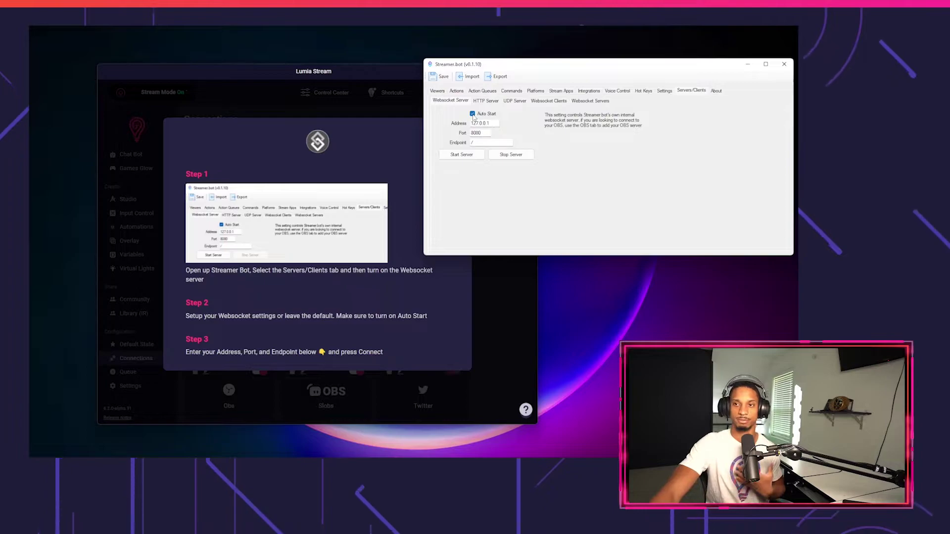
{"action": "left_click", "coordinate": [471, 158]}
In Lumia Stream's Streamerbot connection setup, set the server address to 127.0.0.1.
{"action": "scroll", "coordinate": [243, 284], "scroll_direction": "down", "scroll_amount": 3}
{"action": "scroll", "coordinate": [242, 285], "scroll_direction": "up", "scroll_amount": 1}
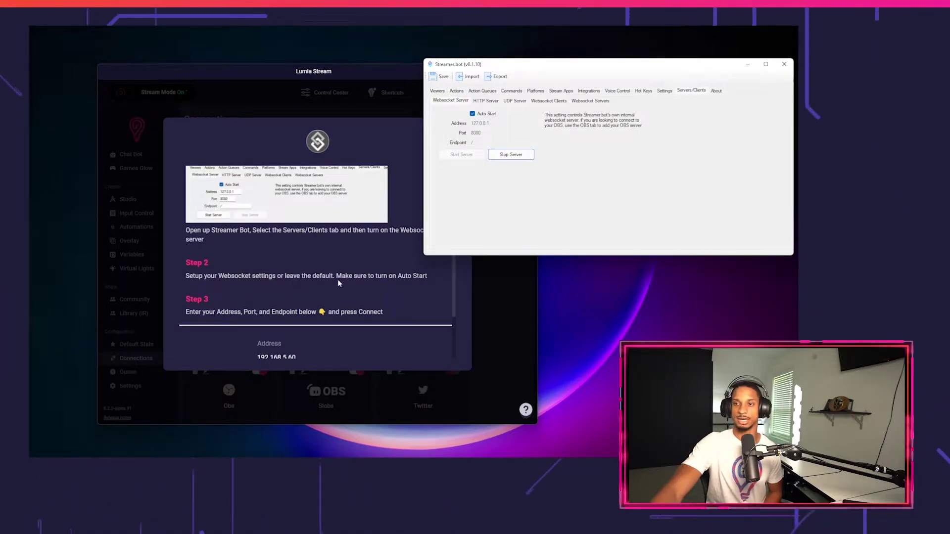
{"action": "scroll", "coordinate": [354, 295], "scroll_direction": "down", "scroll_amount": 2}
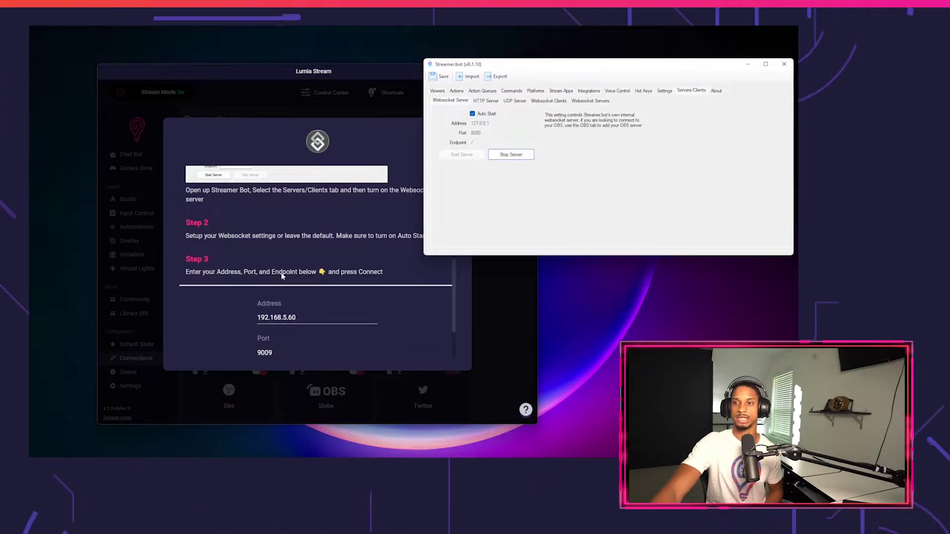
{"action": "scroll", "coordinate": [282, 276], "scroll_direction": "down", "scroll_amount": 4}
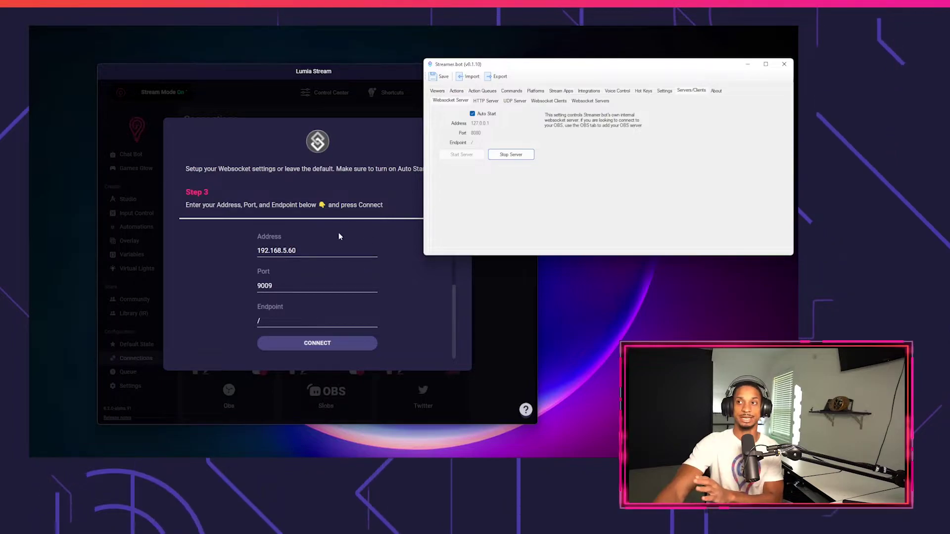
{"action": "left_click", "coordinate": [319, 249]}
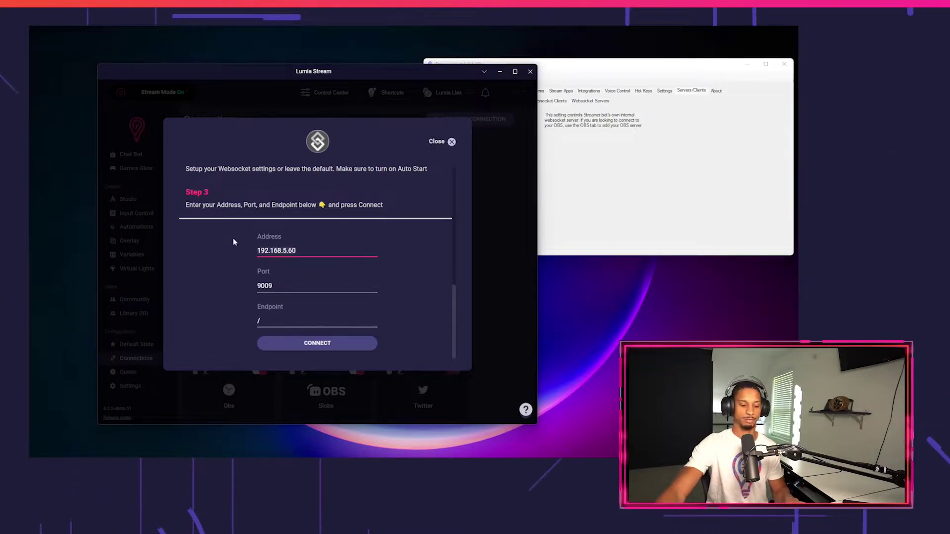
{"action": "type", "text": "127"}
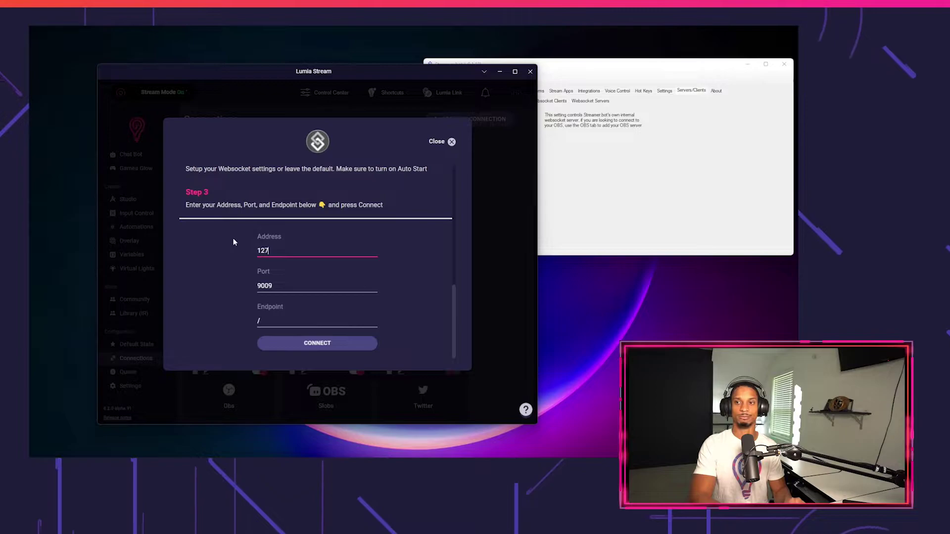
{"action": "type", "text": ".0.0.1"}
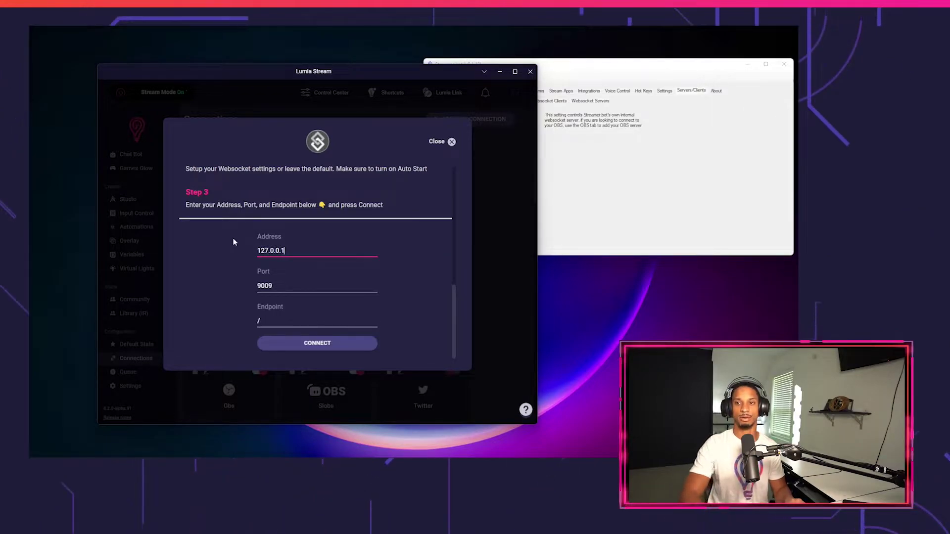
Set the Streamerbot connection's port to 8080 to match Streamer.bot's websocket server, and connect.
{"action": "left_click", "coordinate": [586, 194]}
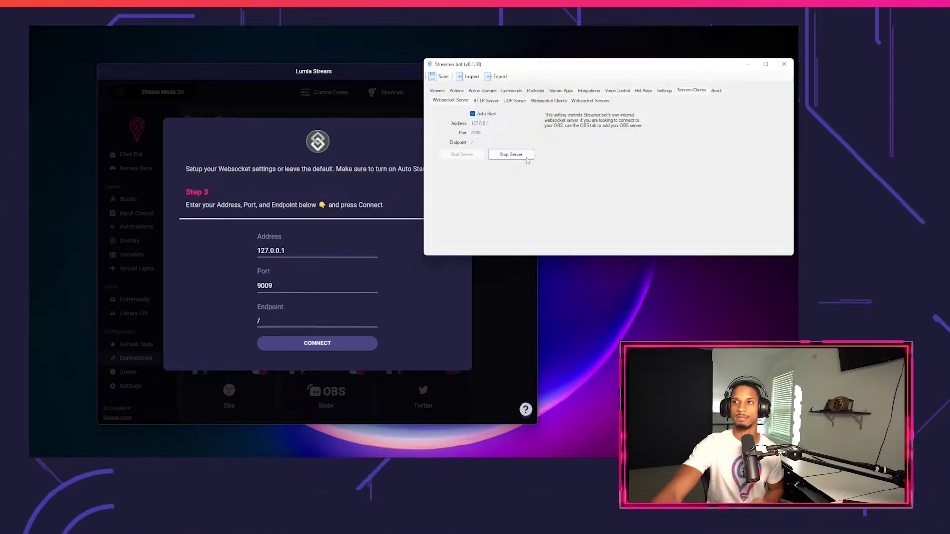
{"action": "left_click", "coordinate": [304, 291]}
{"action": "double_click", "coordinate": [304, 291]}
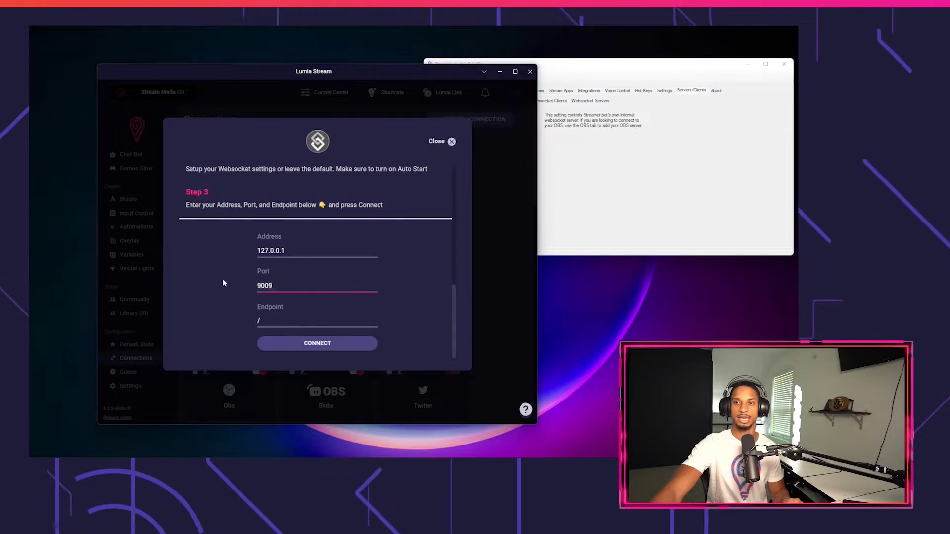
{"action": "type", "text": "8080"}
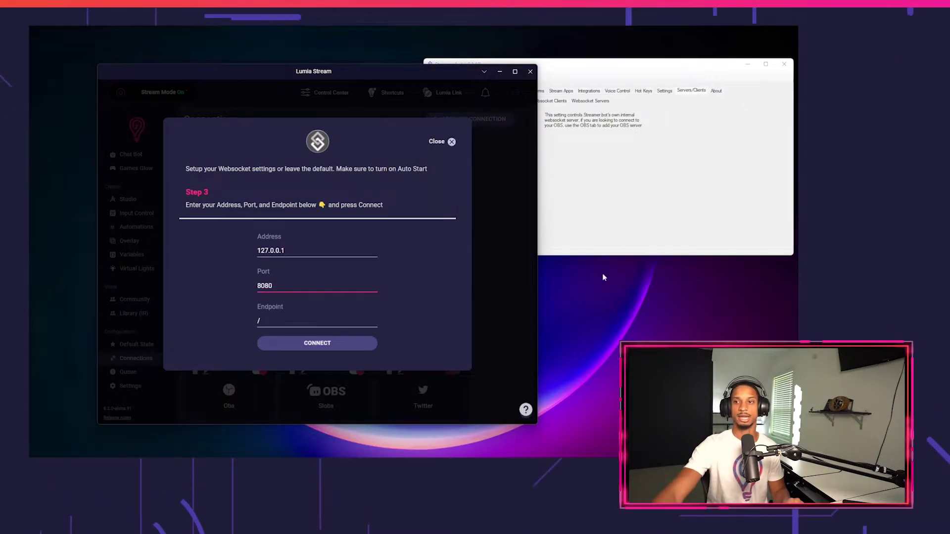
{"action": "left_click", "coordinate": [568, 222]}
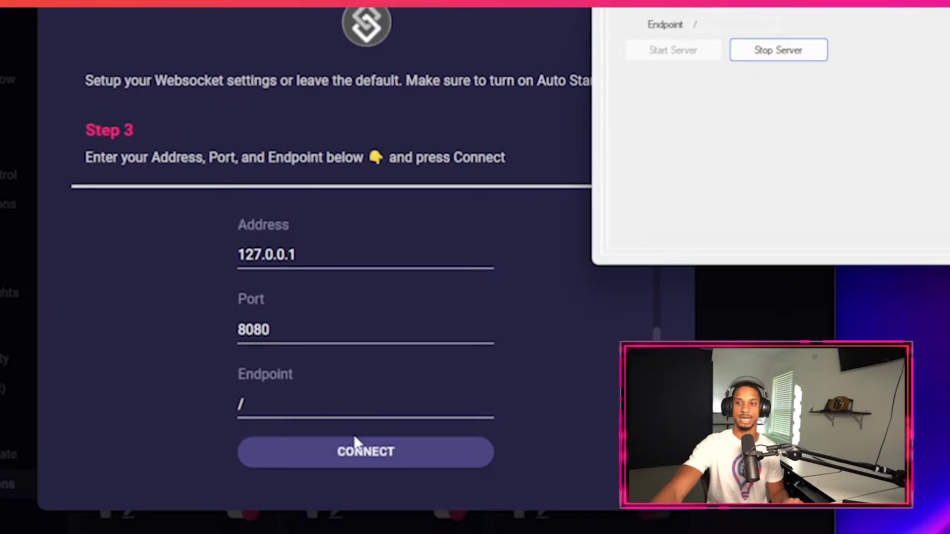
{"action": "left_click", "coordinate": [356, 448]}
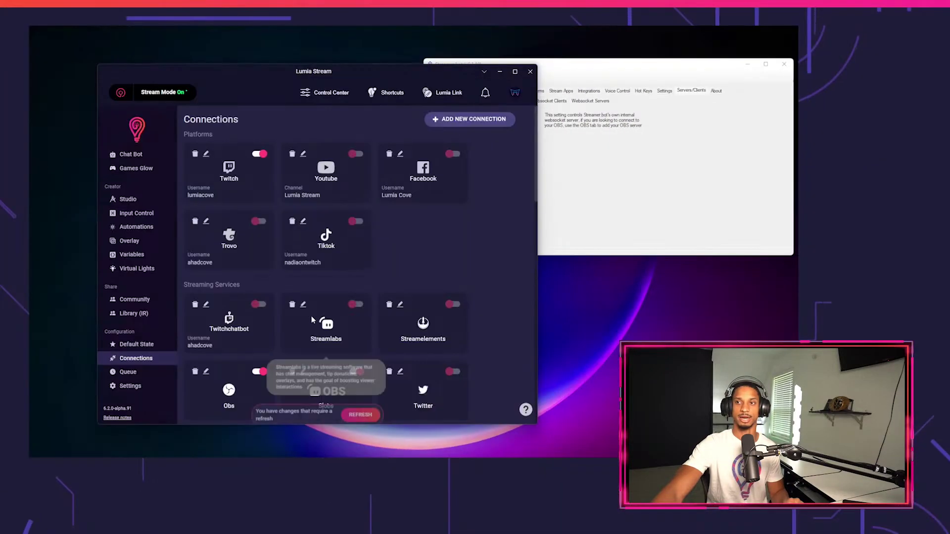
Refresh Lumia Stream to apply the connection changes and check the Streamerbot connection's status on the dashboard.
{"action": "left_click", "coordinate": [361, 407]}
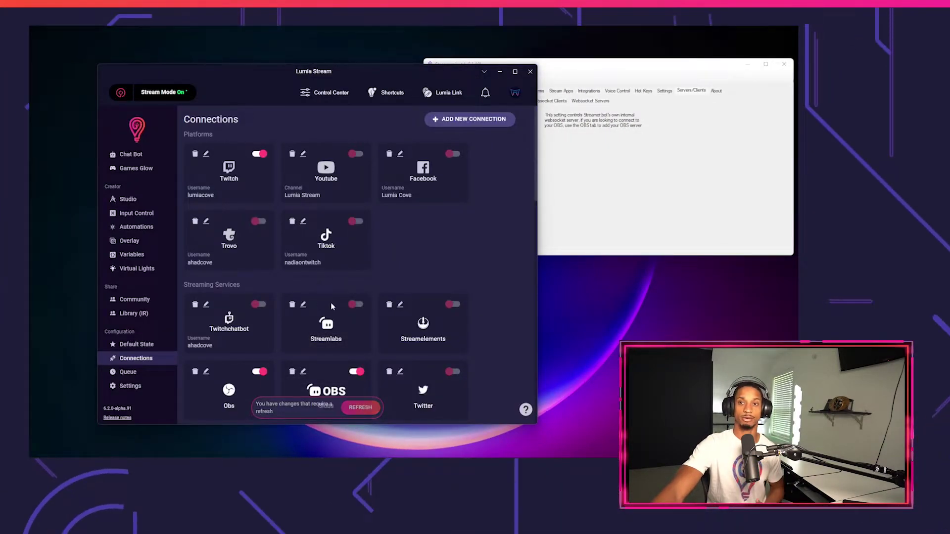
{"action": "left_click", "coordinate": [584, 151]}
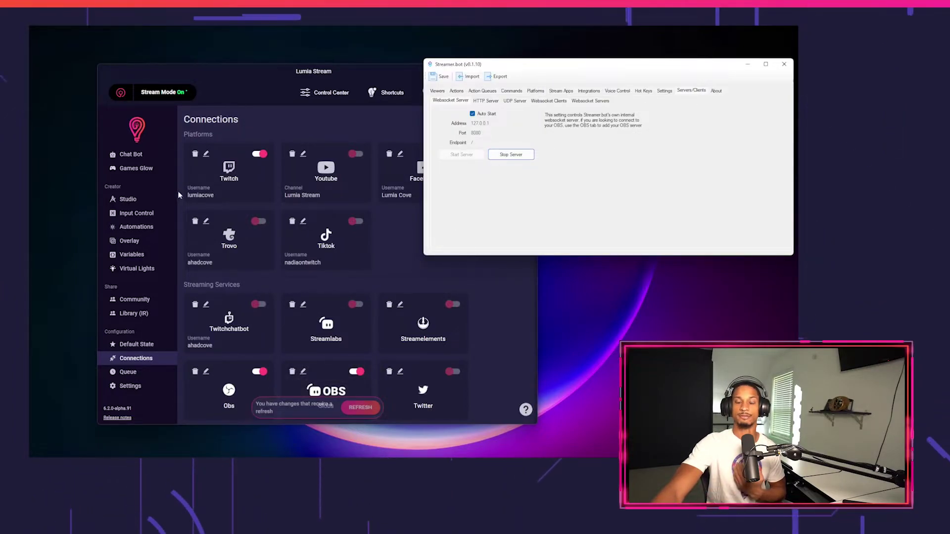
{"action": "scroll", "coordinate": [162, 171], "scroll_direction": "up", "scroll_amount": 3}
{"action": "left_click", "coordinate": [135, 163]}
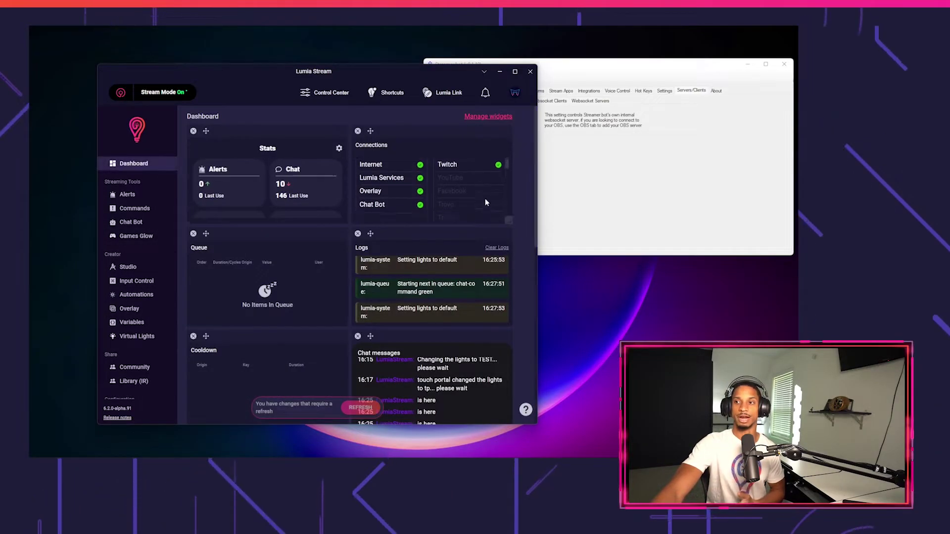
{"action": "left_click", "coordinate": [366, 408]}
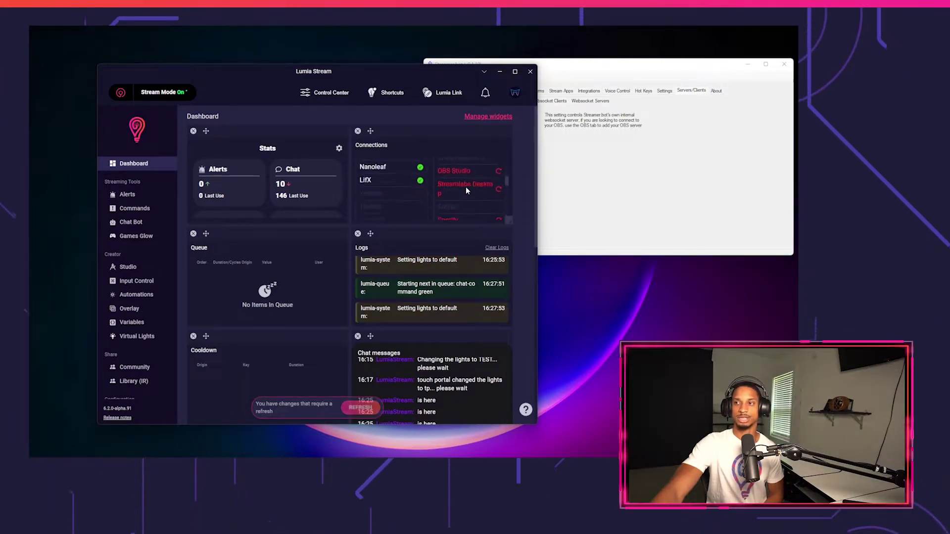
{"action": "scroll", "coordinate": [470, 184], "scroll_direction": "down", "scroll_amount": 5}
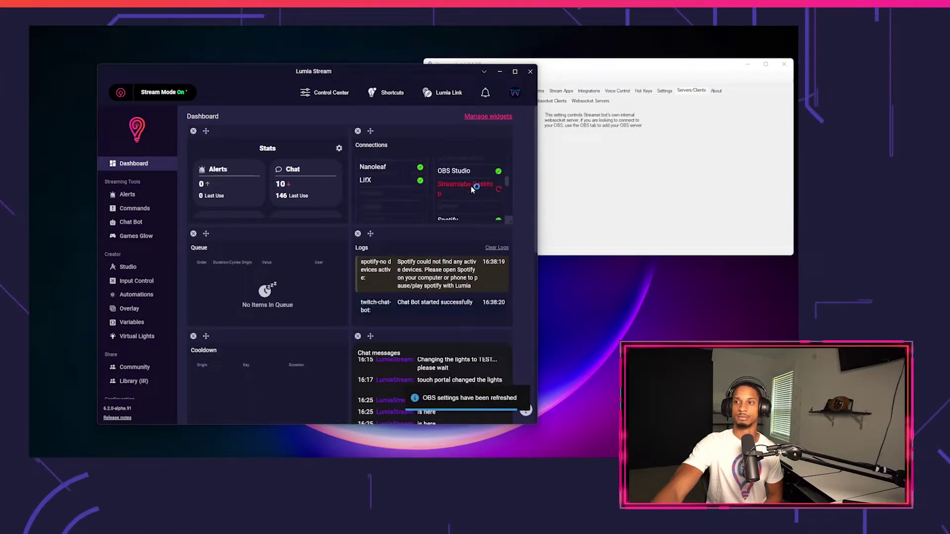
{"action": "scroll", "coordinate": [445, 198], "scroll_direction": "up", "scroll_amount": 2}
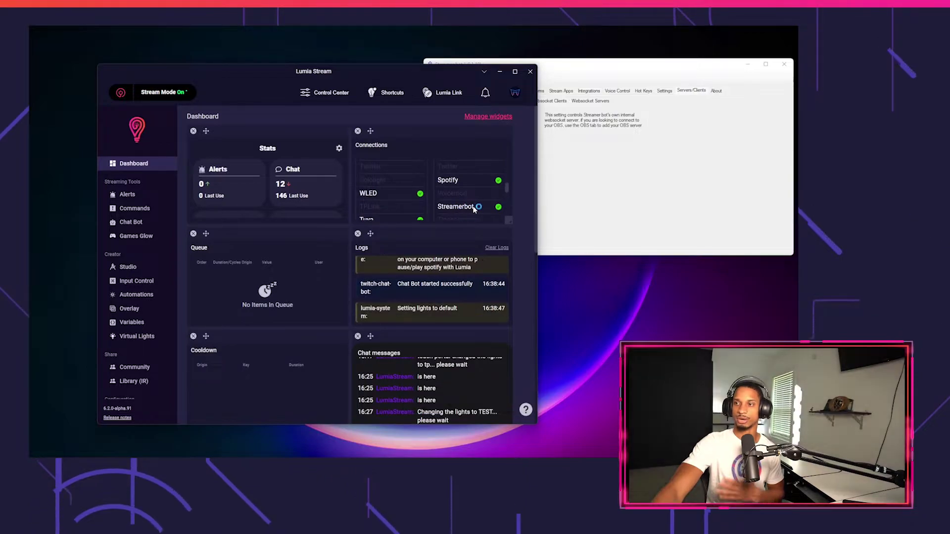
In Streamer.bot, add a new action named Hello, keeping the default queue and options.
{"action": "left_click", "coordinate": [568, 149]}
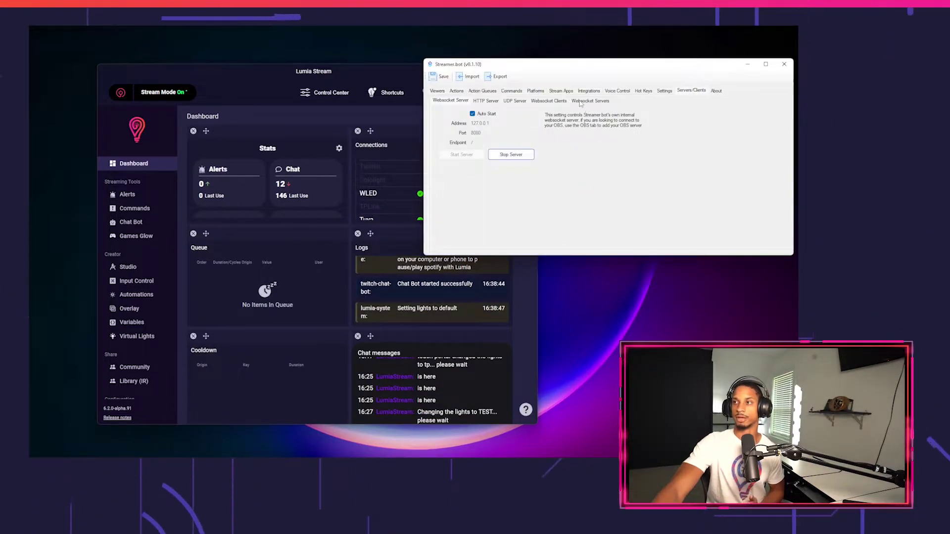
{"action": "left_click", "coordinate": [456, 91]}
{"action": "right_click", "coordinate": [503, 161]}
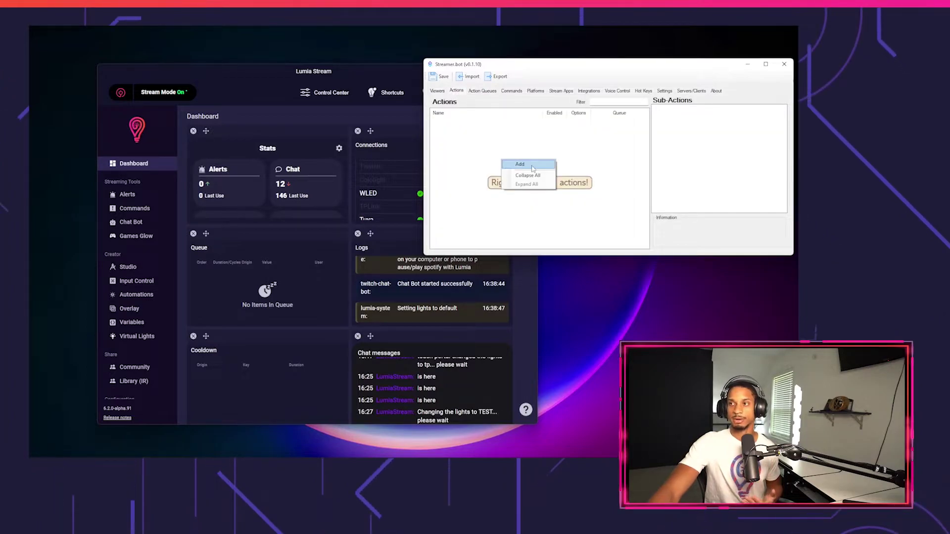
{"action": "left_click", "coordinate": [517, 165]}
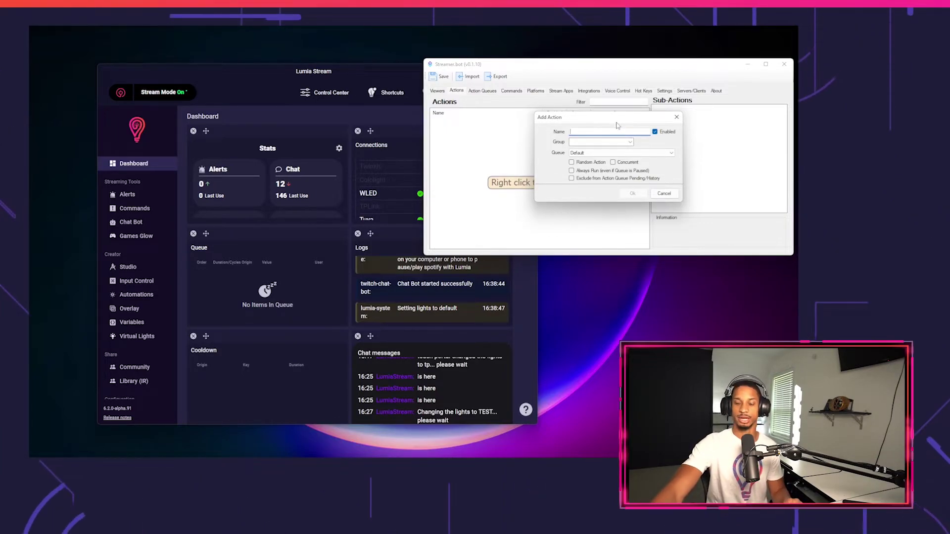
{"action": "type", "text": "Hello"}
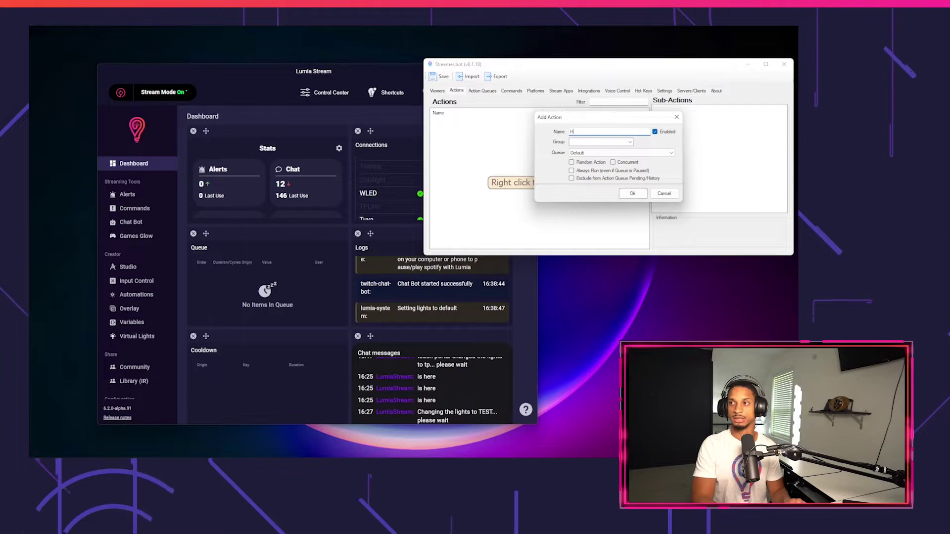
{"action": "left_click", "coordinate": [632, 194]}
Add a Play Sound sub-action to the Hello action using the Lumia Stream Jingle sound file.
{"action": "right_click", "coordinate": [690, 132]}
{"action": "mouse_move", "coordinate": [703, 135]}
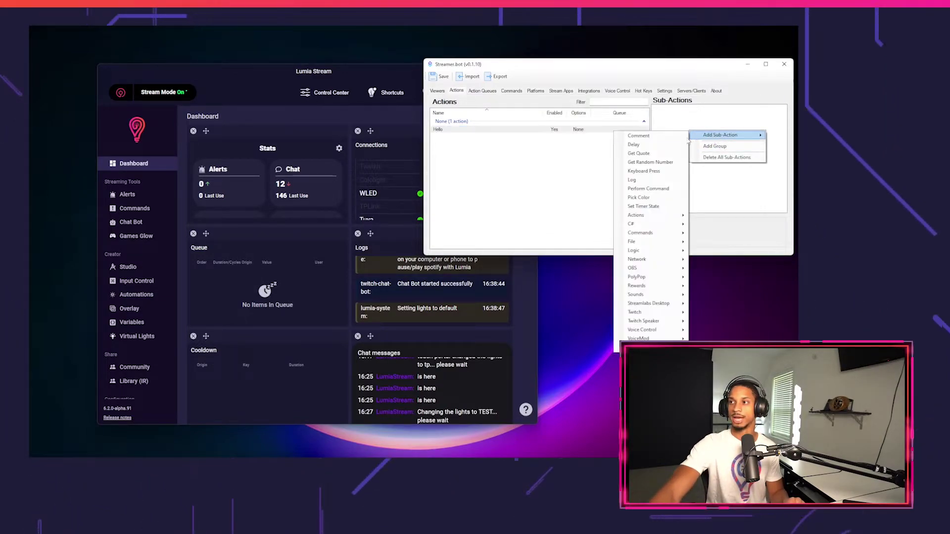
{"action": "mouse_move", "coordinate": [677, 281]}
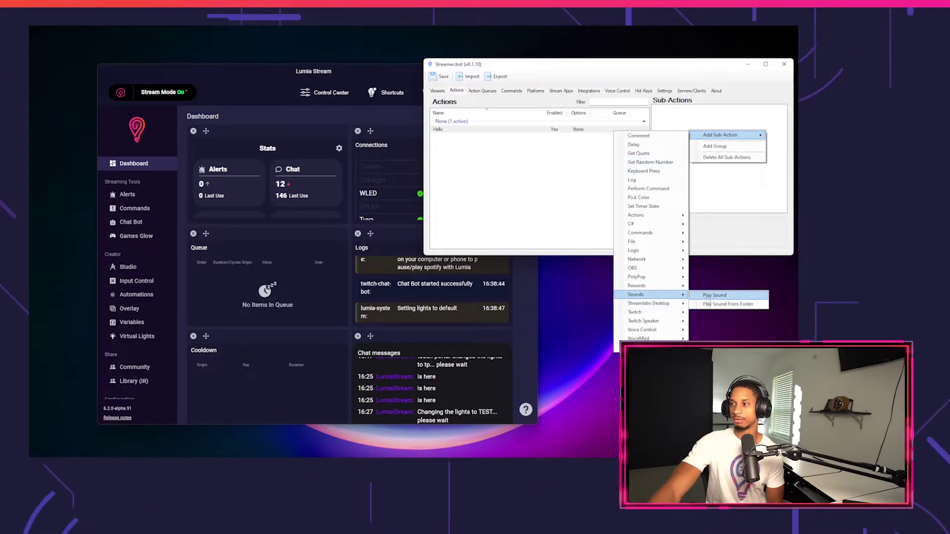
{"action": "left_click", "coordinate": [708, 300]}
{"action": "left_click", "coordinate": [660, 127]}
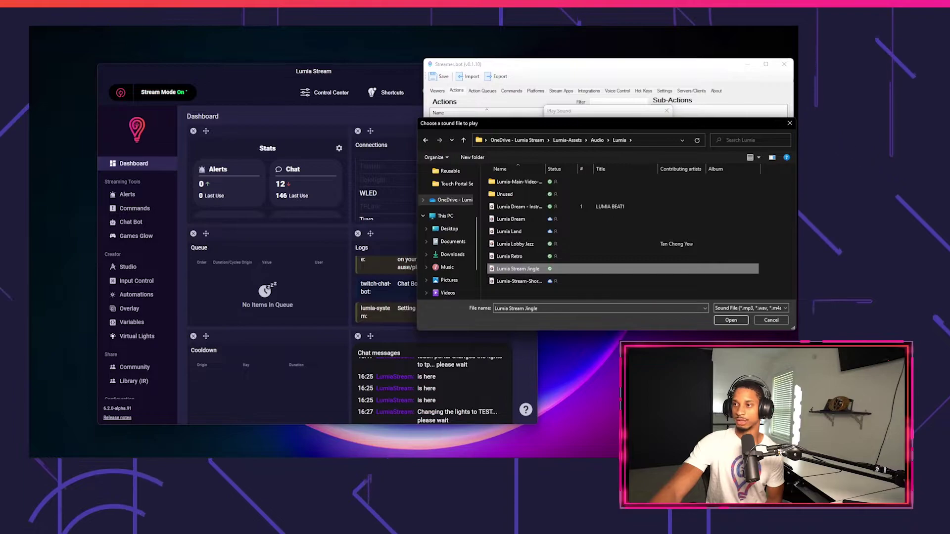
{"action": "left_click", "coordinate": [728, 319]}
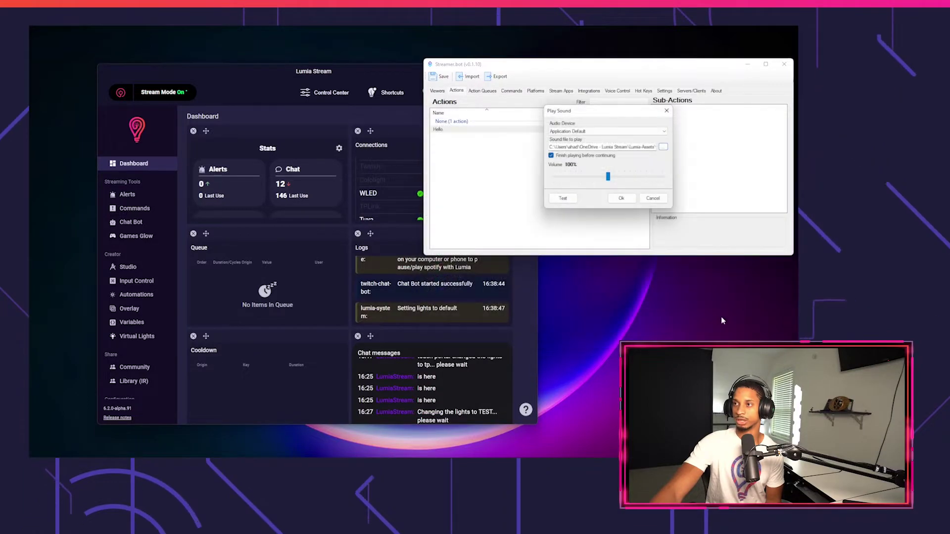
{"action": "left_click", "coordinate": [622, 199]}
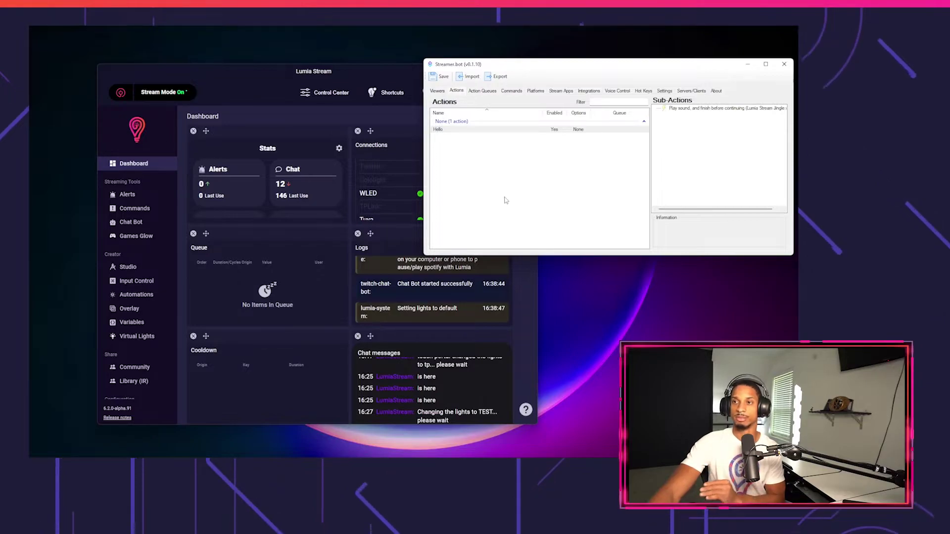
In Lumia Stream, start a new chat command and open its Streamerbot settings.
{"action": "left_click", "coordinate": [324, 255]}
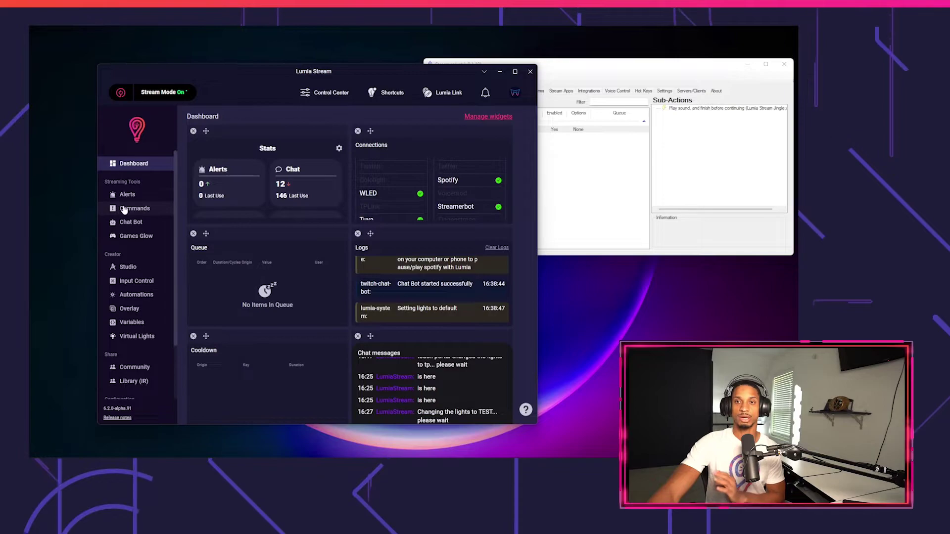
{"action": "left_click", "coordinate": [133, 208]}
{"action": "left_click", "coordinate": [441, 151]}
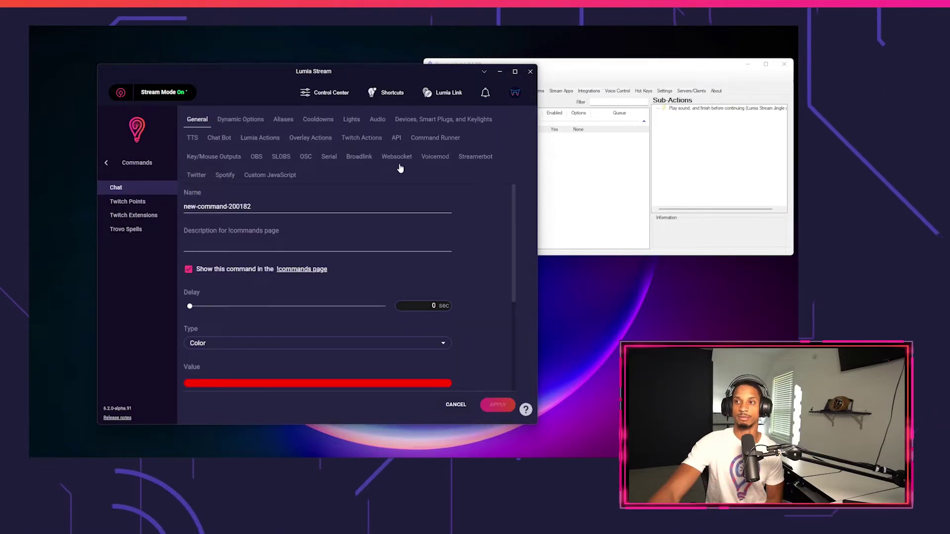
{"action": "left_click", "coordinate": [478, 160]}
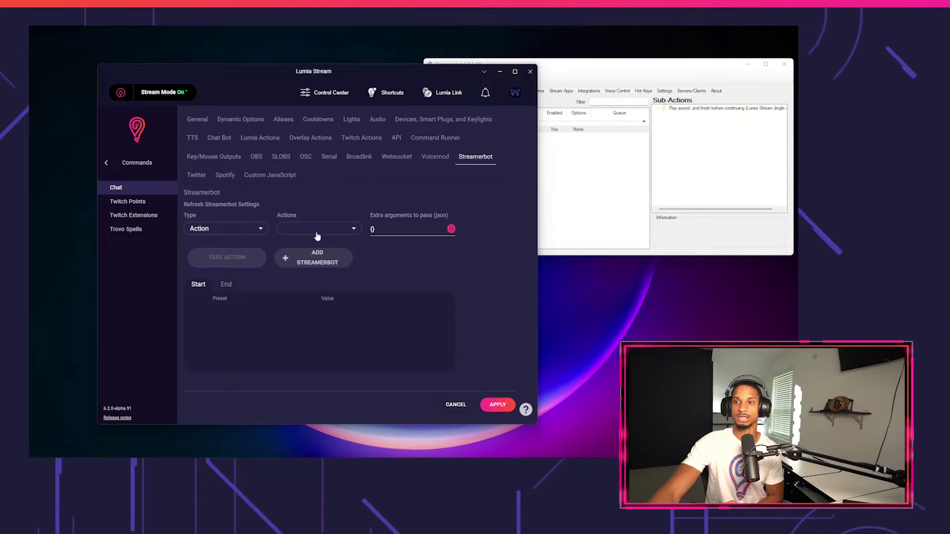
Refresh the Streamerbot settings for the chat command, choose Hello as the action and test it.
{"action": "left_click", "coordinate": [319, 230]}
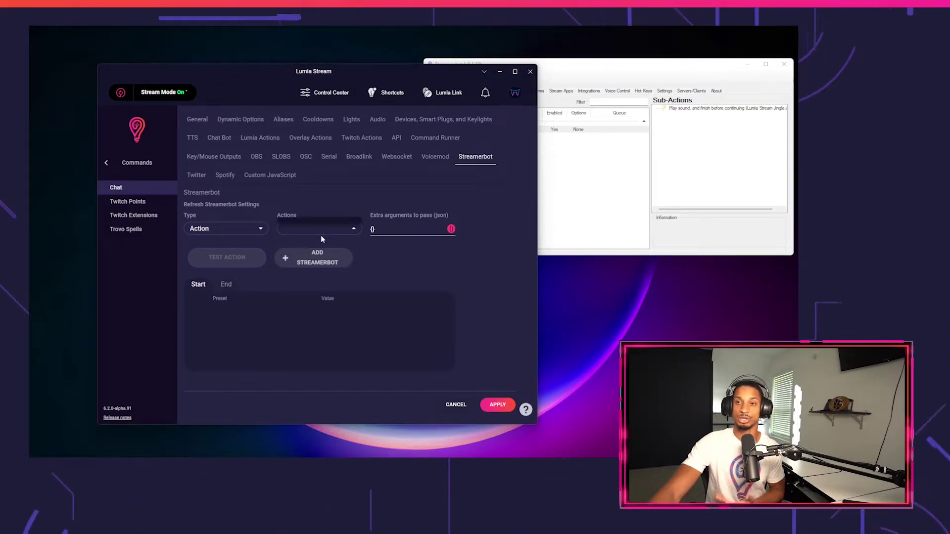
{"action": "left_click", "coordinate": [321, 236]}
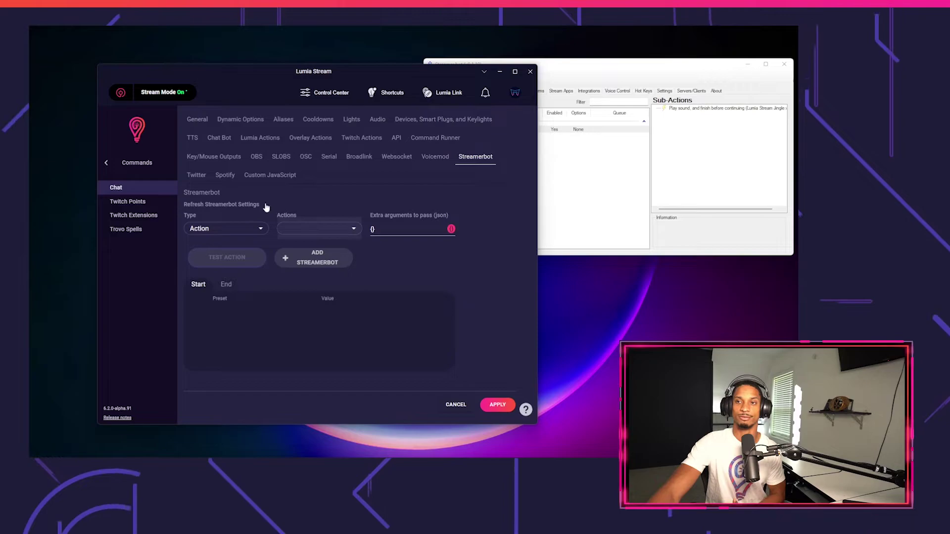
{"action": "left_click", "coordinate": [245, 205]}
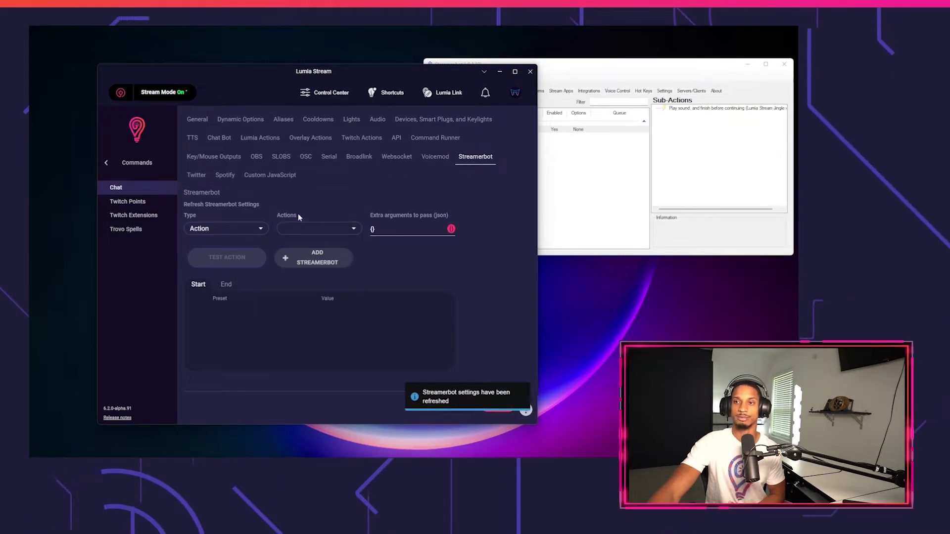
{"action": "left_click", "coordinate": [316, 229]}
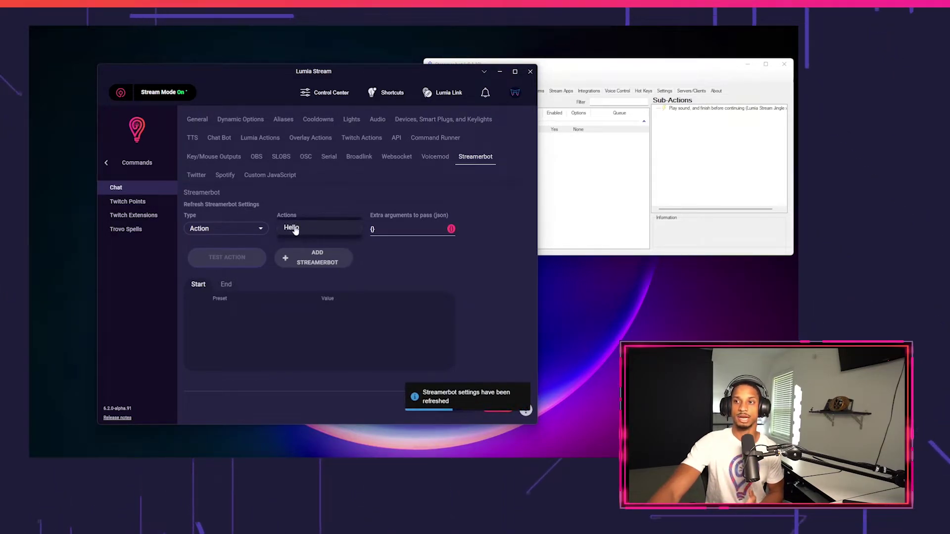
{"action": "left_click", "coordinate": [295, 229]}
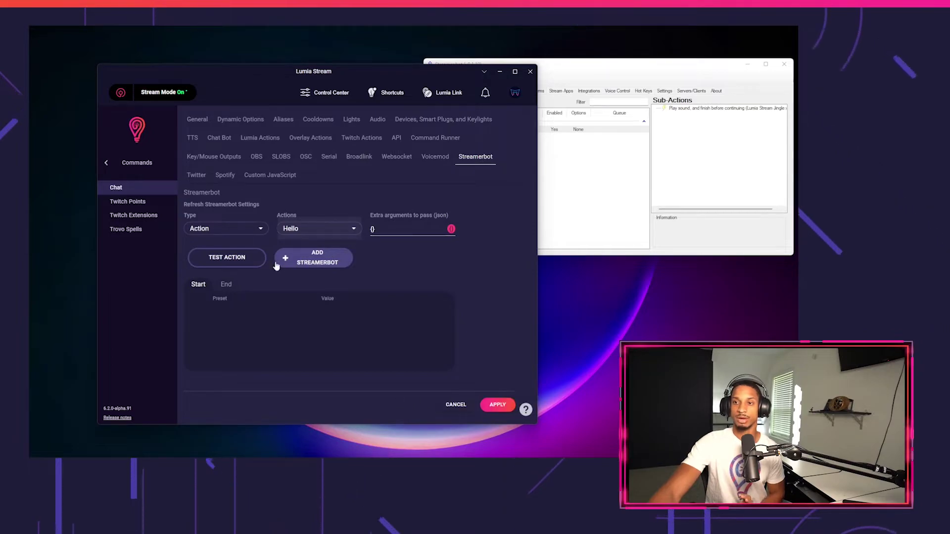
{"action": "left_click", "coordinate": [250, 257]}
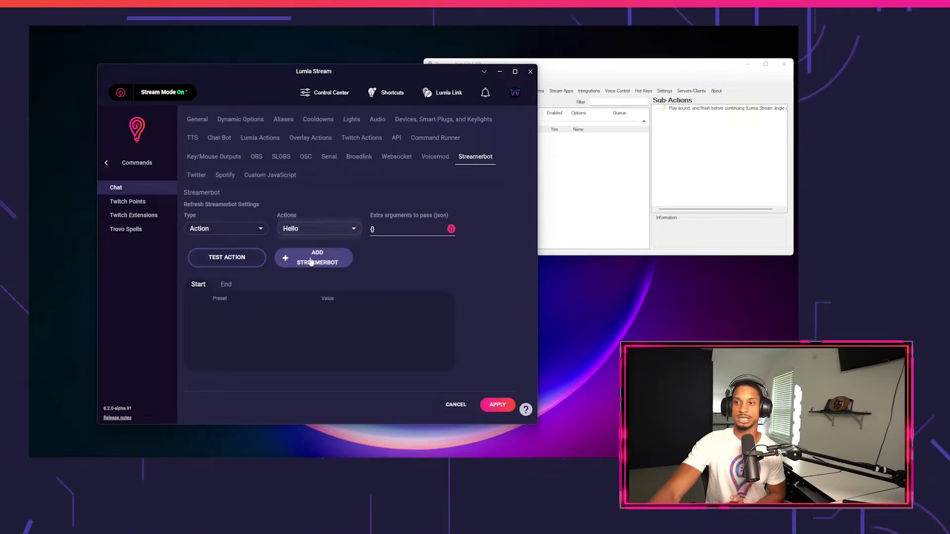
Test the Hello Streamerbot action once more and add it to the chat command's start actions.
{"action": "left_click", "coordinate": [251, 261]}
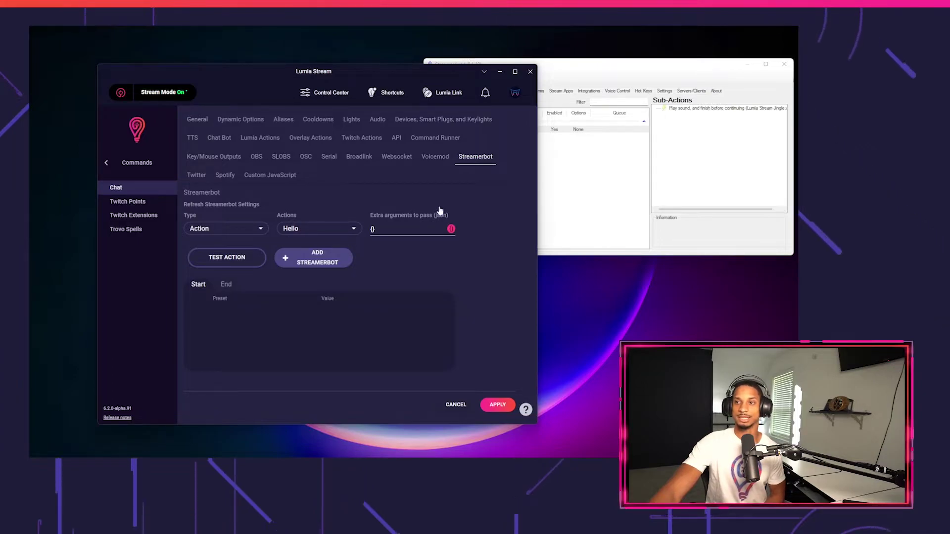
{"action": "left_click", "coordinate": [326, 261]}
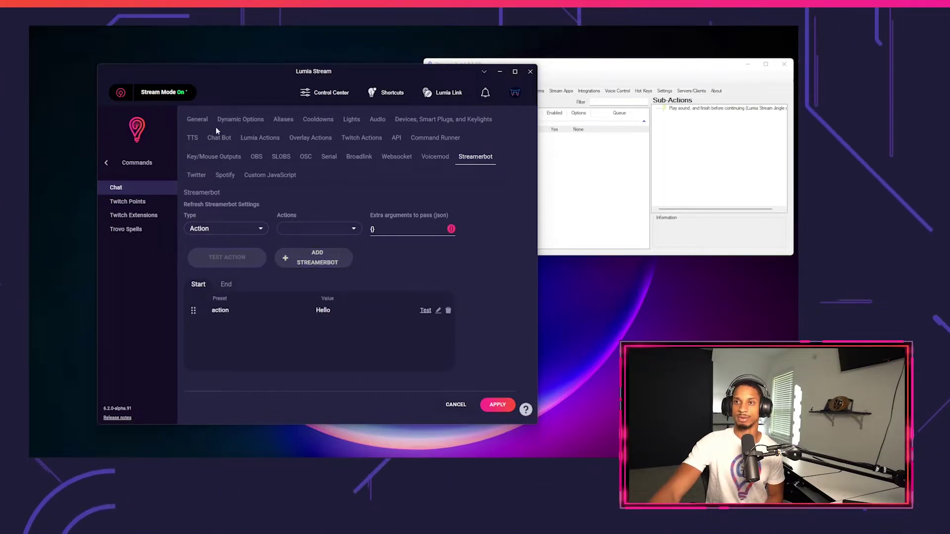
In the command's general settings, set the type to No Light Change and name the command sb-hello.
{"action": "left_click", "coordinate": [197, 120]}
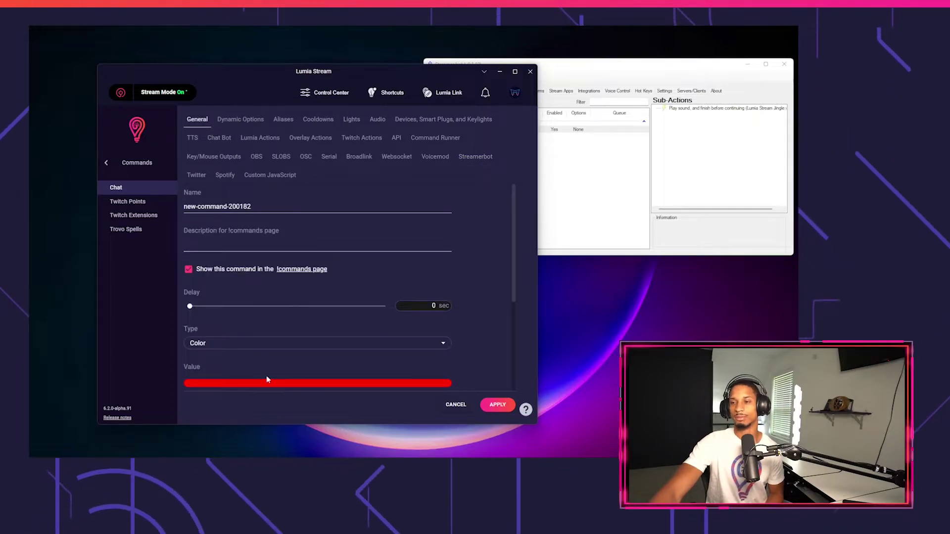
{"action": "left_click", "coordinate": [264, 343]}
{"action": "left_click", "coordinate": [242, 264]}
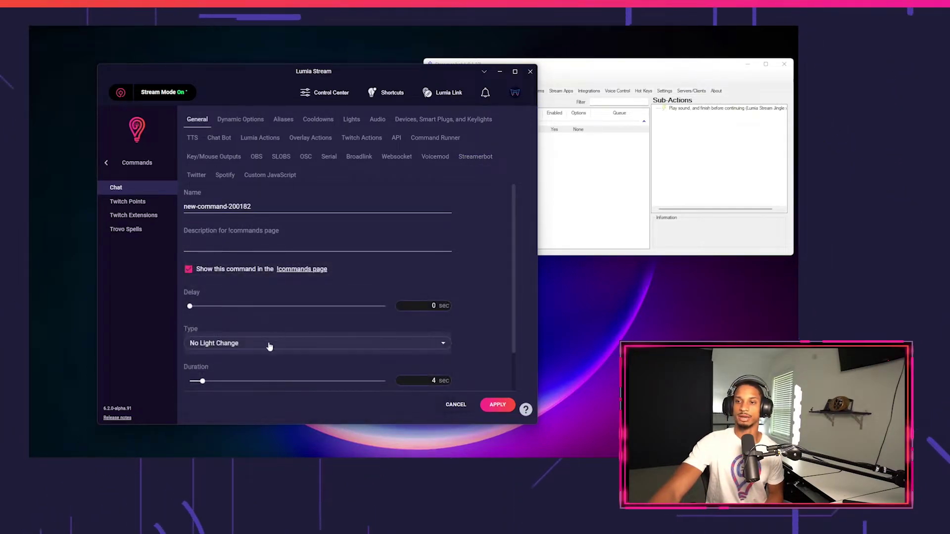
{"action": "triple_click", "coordinate": [240, 207]}
{"action": "type", "text": "sb-hello"}
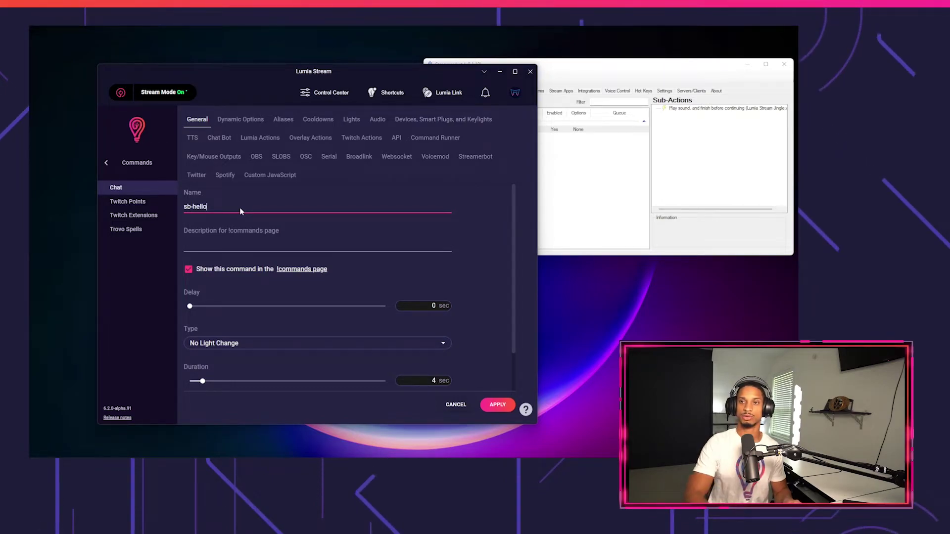
{"action": "scroll", "coordinate": [231, 275], "scroll_direction": "down", "scroll_amount": 1}
{"action": "scroll", "coordinate": [222, 342], "scroll_direction": "up", "scroll_amount": 1}
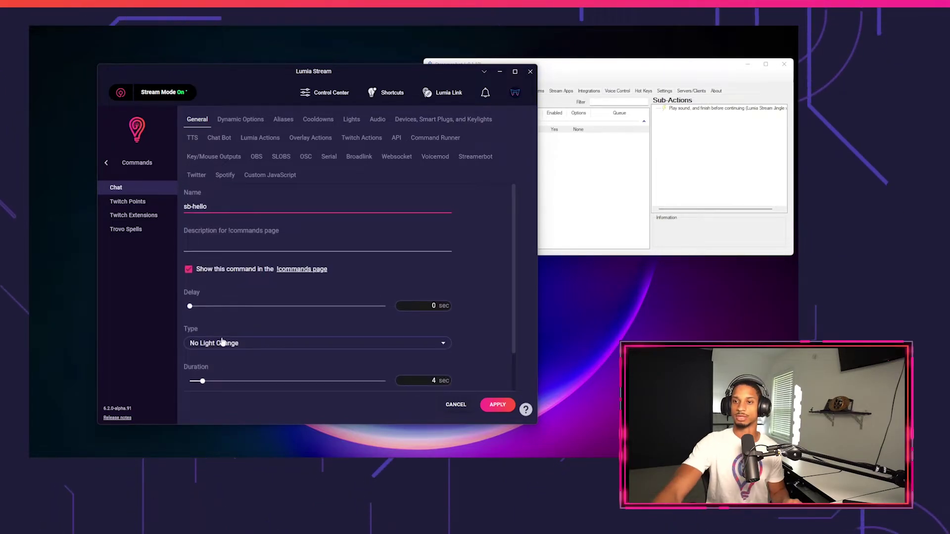
Enable Skip Queue in the command's dynamic options, apply the new command and refresh the pending changes.
{"action": "left_click", "coordinate": [253, 119]}
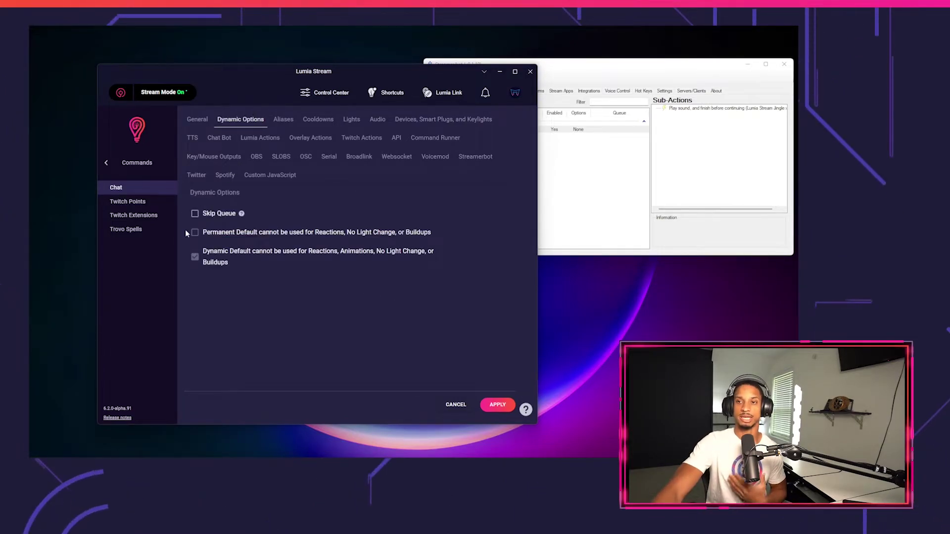
{"action": "left_click", "coordinate": [195, 213]}
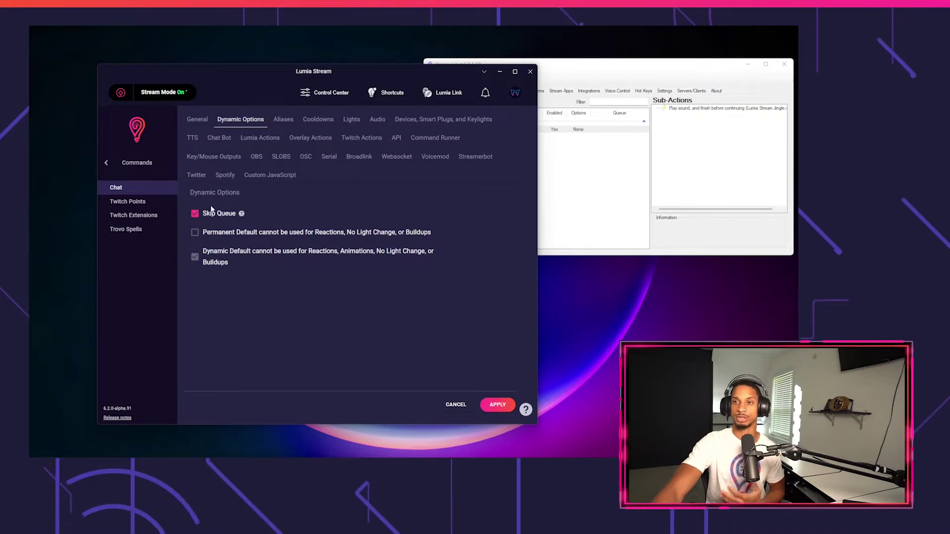
{"action": "left_click", "coordinate": [498, 405]}
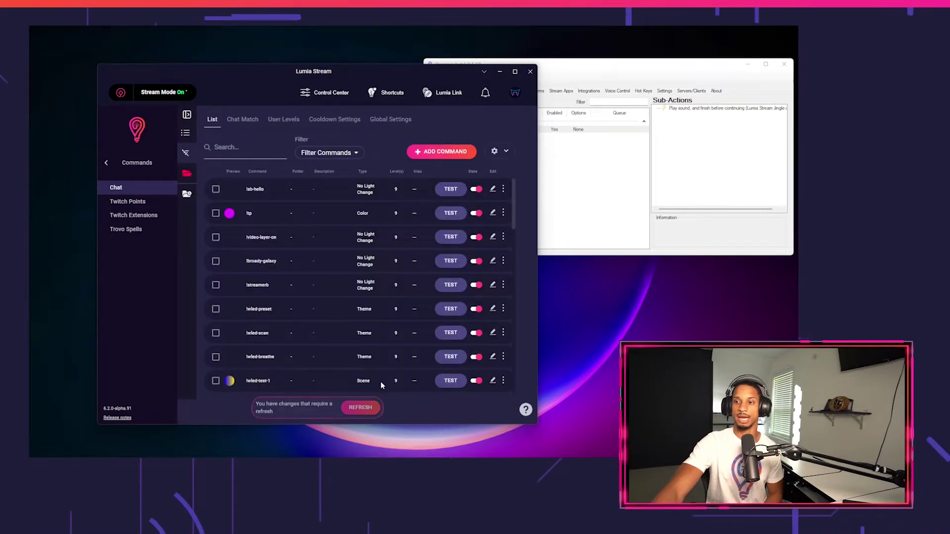
{"action": "left_click", "coordinate": [360, 408]}
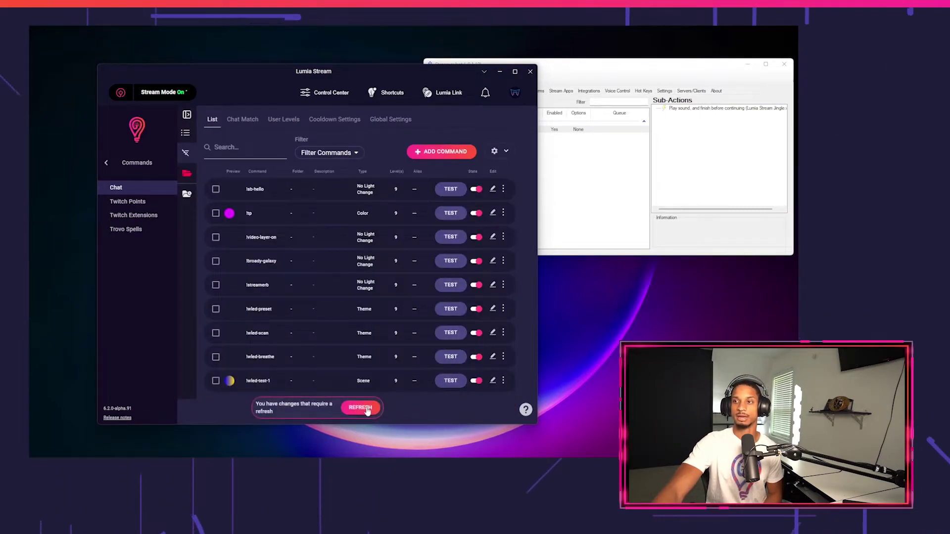
Test the chat command !sb-hello from Twitch as a Mod and check the Hello action in Streamer.bot.
{"action": "left_click", "coordinate": [353, 93]}
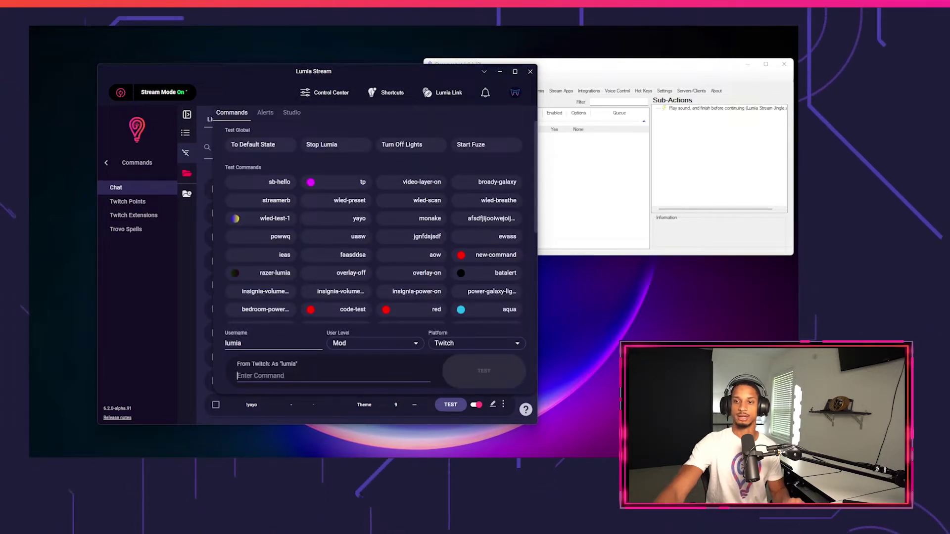
{"action": "left_click", "coordinate": [238, 375]}
{"action": "type", "text": "!sb-he"}
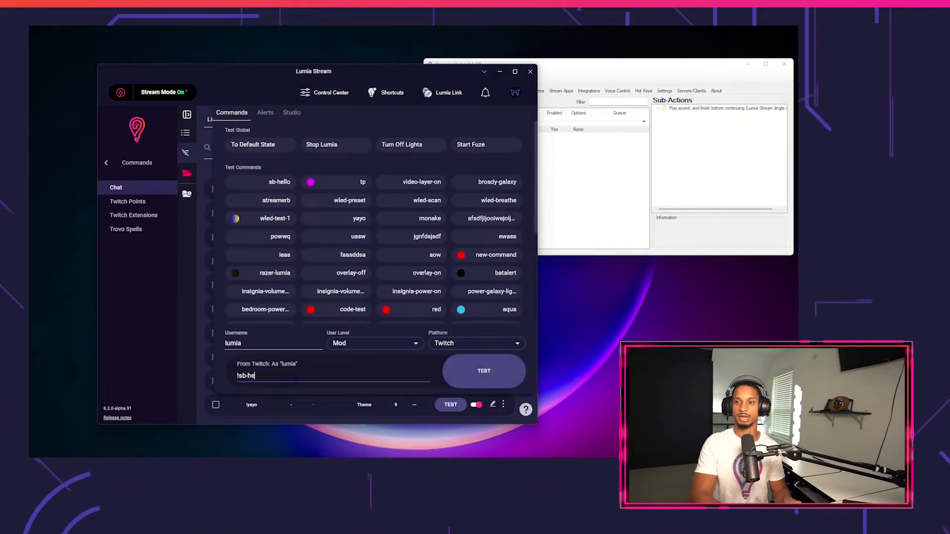
{"action": "type", "text": "llo"}
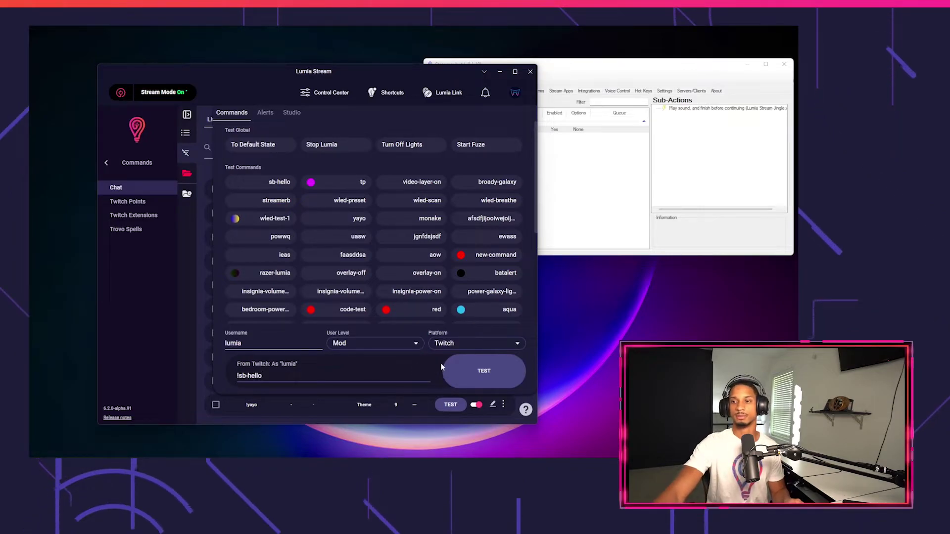
{"action": "left_click", "coordinate": [468, 370]}
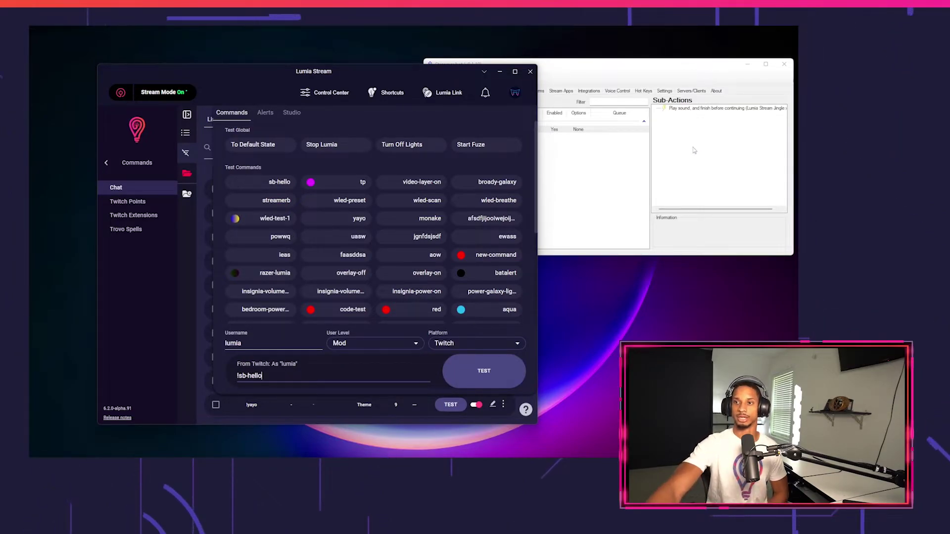
{"action": "left_click", "coordinate": [668, 204]}
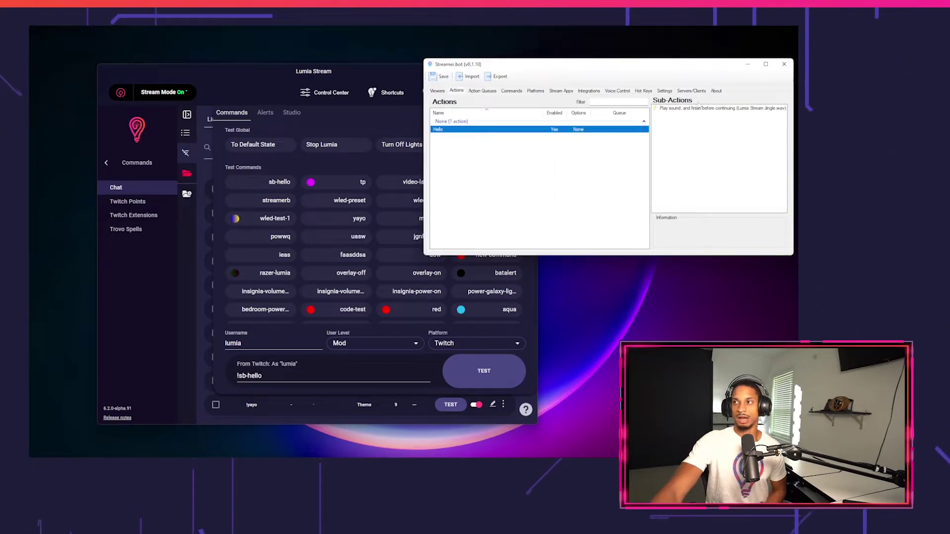
In Lumia Stream, reopen the sb-hello command and open its saved Hello Streamerbot action for editing.
{"action": "left_click", "coordinate": [171, 257]}
{"action": "left_click", "coordinate": [493, 190]}
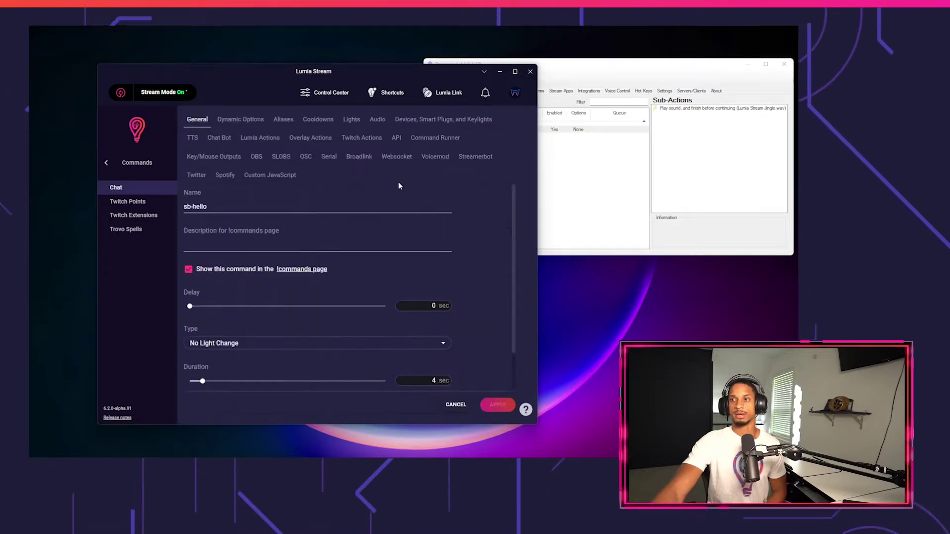
{"action": "left_click", "coordinate": [476, 157]}
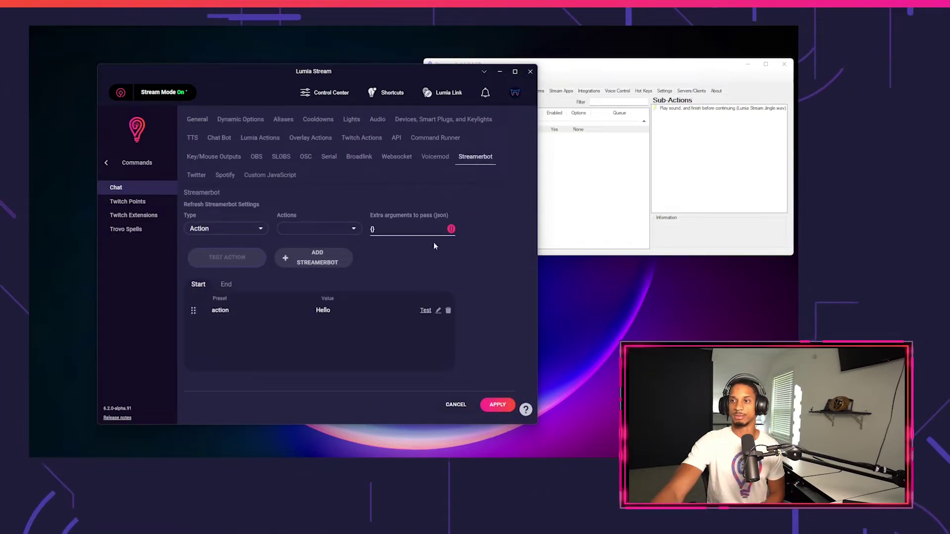
{"action": "left_click", "coordinate": [439, 311]}
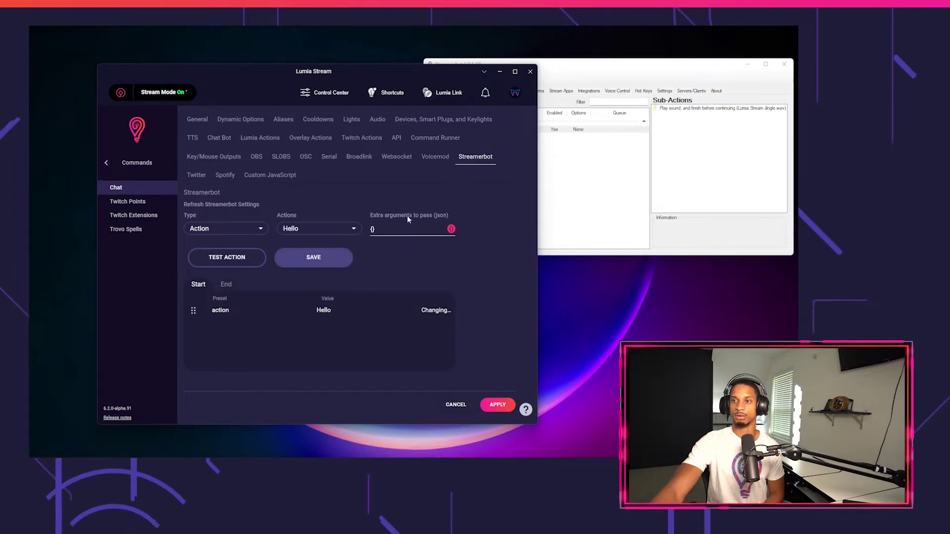
In Streamer.bot, start a Write To File sub-action for Hello and target a new text document named sb on the Desktop.
{"action": "right_click", "coordinate": [695, 123]}
{"action": "mouse_move", "coordinate": [725, 126]}
{"action": "mouse_move", "coordinate": [644, 233]}
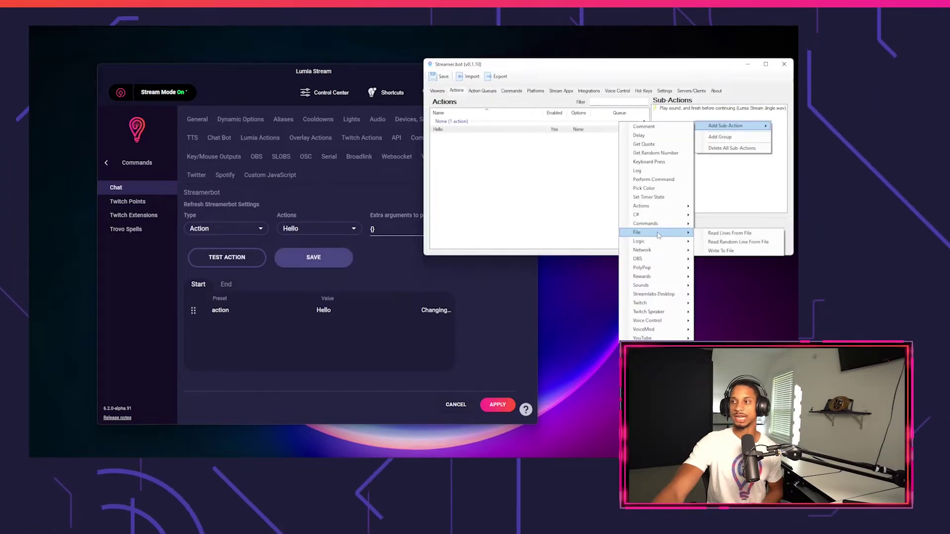
{"action": "left_click", "coordinate": [727, 252]}
{"action": "right_click", "coordinate": [587, 171]}
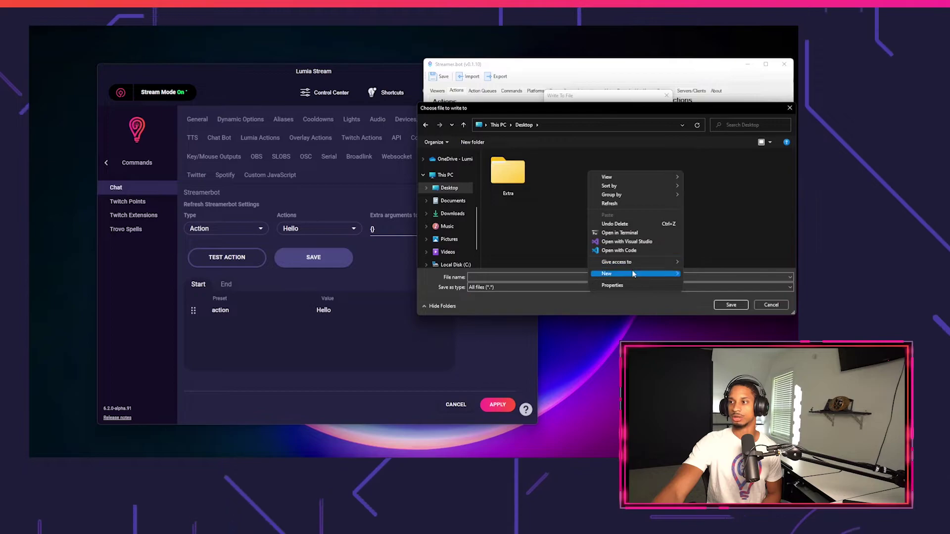
{"action": "mouse_move", "coordinate": [636, 275]}
{"action": "left_click", "coordinate": [711, 312]}
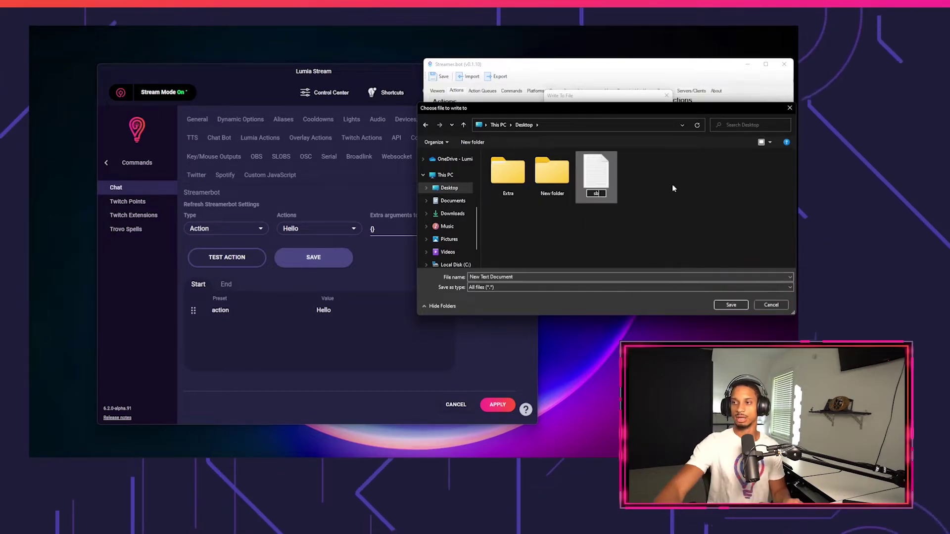
{"action": "type", "text": "sb"}
{"action": "left_click", "coordinate": [687, 212]}
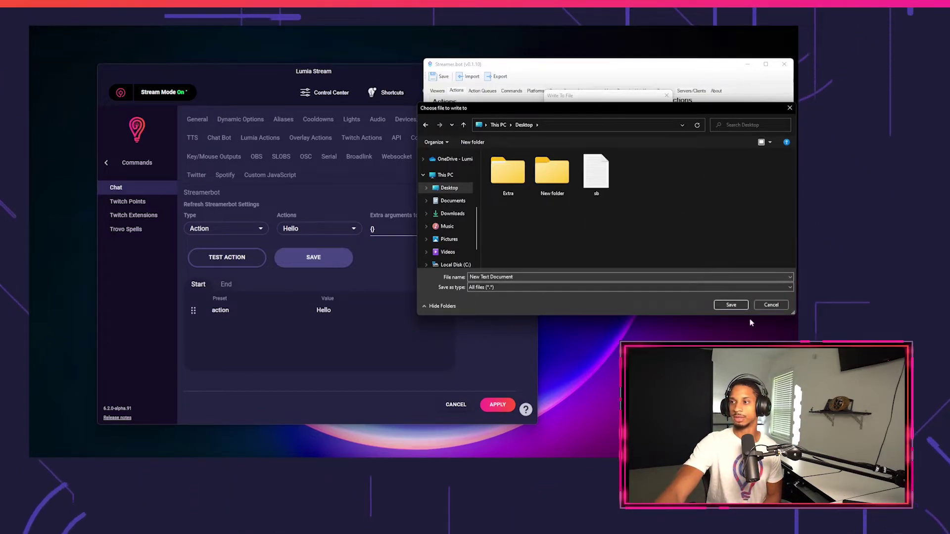
{"action": "left_click", "coordinate": [596, 176]}
{"action": "left_click", "coordinate": [731, 305]}
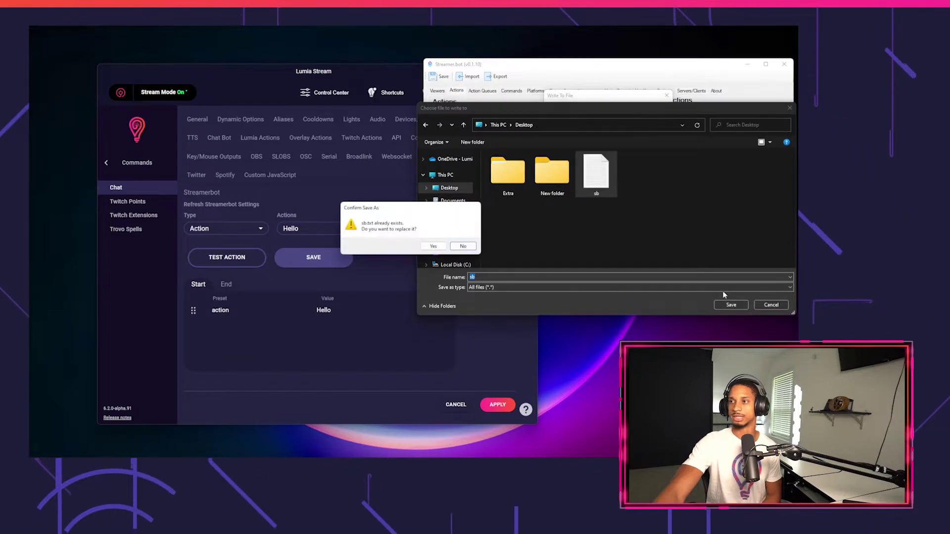
{"action": "left_click", "coordinate": [431, 246]}
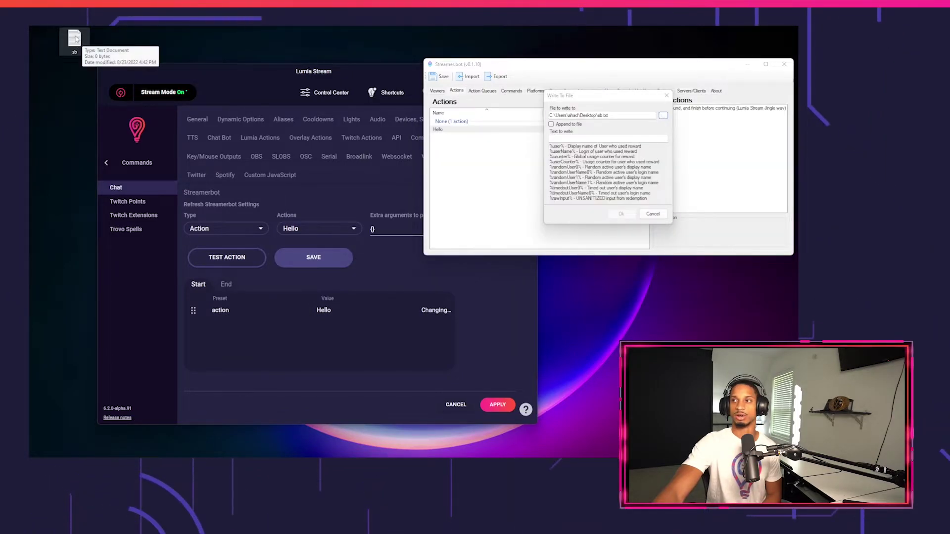
Open the sb text file in Notepad for reference and confirm the Write To File sub-action with the text wow.
{"action": "double_click", "coordinate": [74, 40]}
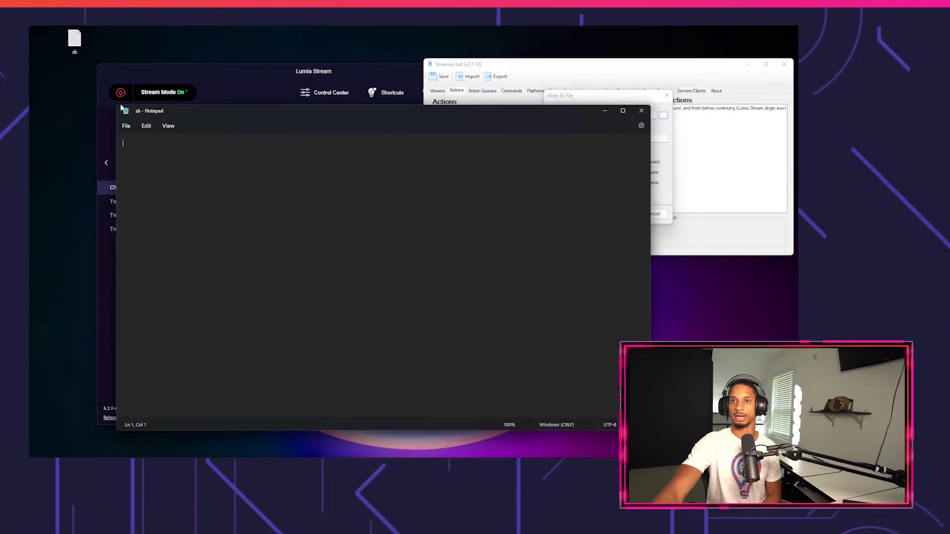
{"action": "left_click_drag", "start_coordinate": [121, 108], "coordinate": [221, 184]}
{"action": "left_click", "coordinate": [575, 143]}
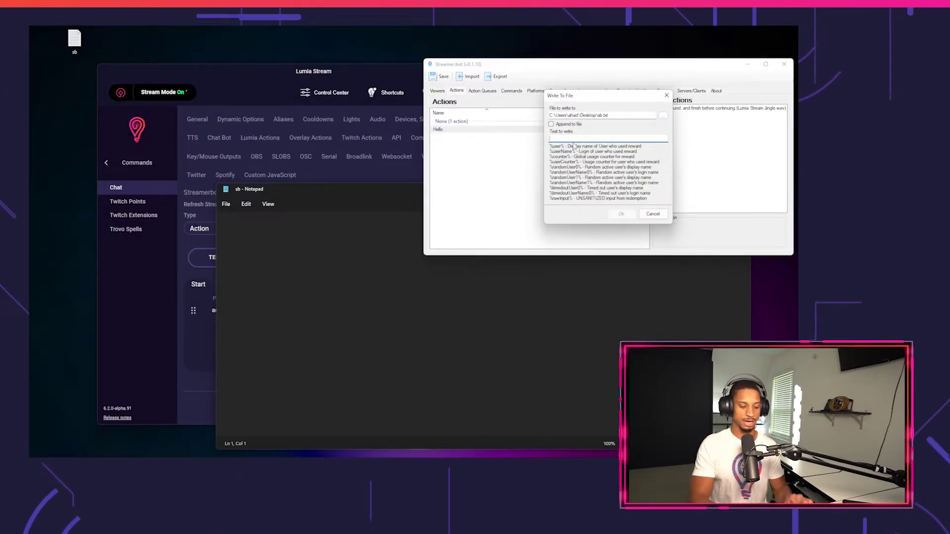
{"action": "type", "text": "wow"}
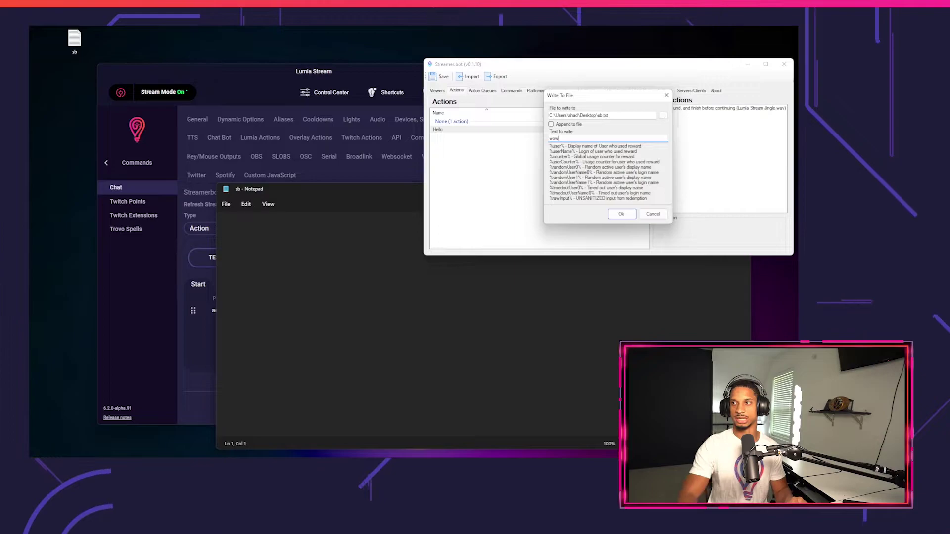
{"action": "left_click", "coordinate": [622, 214]}
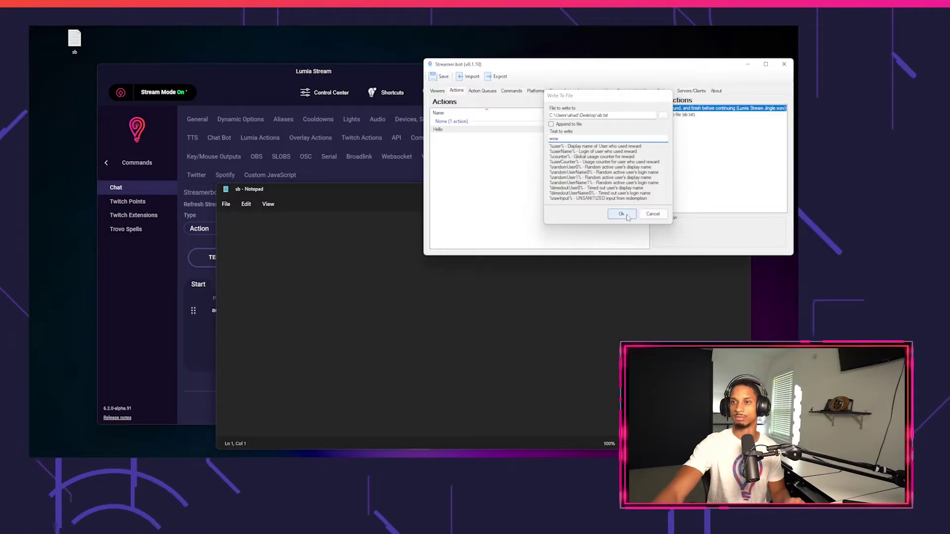
In Lumia Stream, test the Hello action and check the content of the sb file in Notepad.
{"action": "left_click", "coordinate": [155, 313]}
{"action": "left_click", "coordinate": [233, 256]}
{"action": "key", "text": "alt+Tab"}
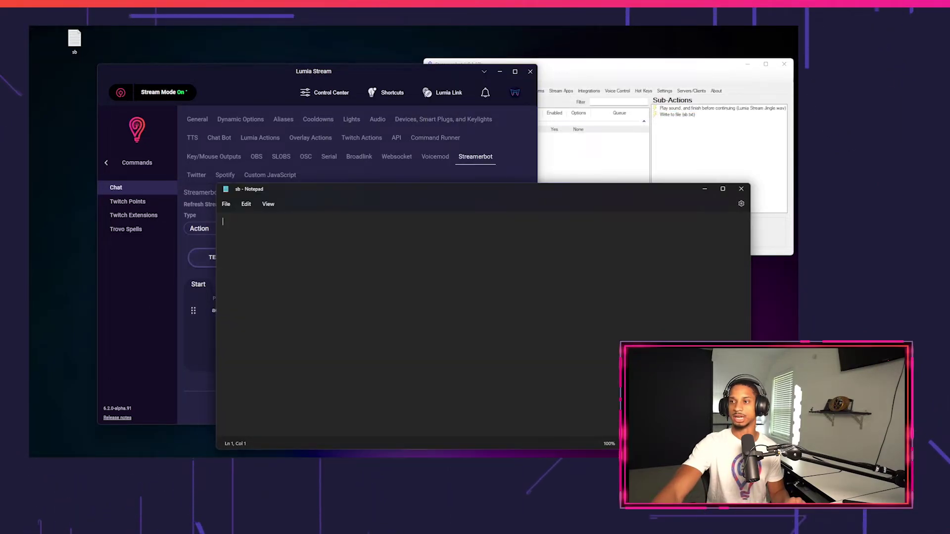
{"action": "left_click", "coordinate": [420, 182]}
{"action": "left_click", "coordinate": [593, 190]}
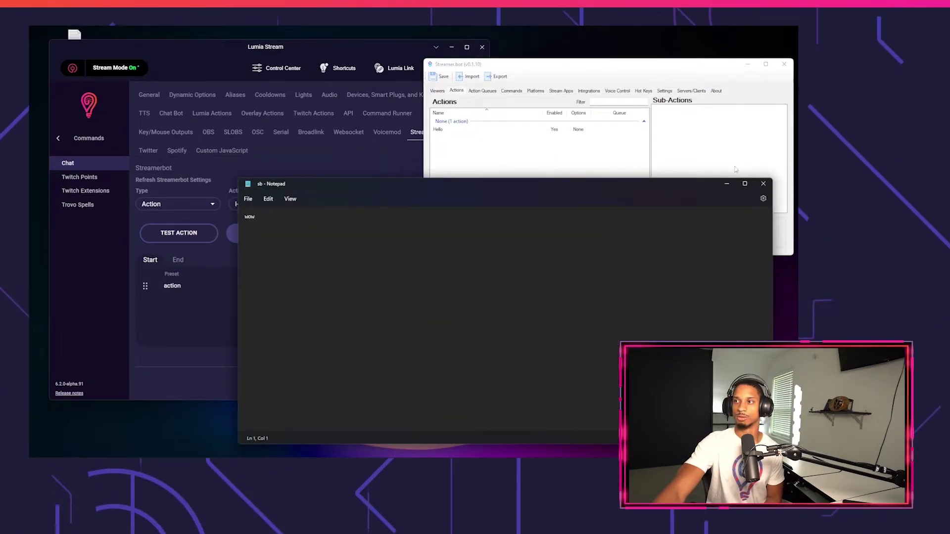
In Streamer.bot, edit the Hello action's Play Sound sub-action and turn off Finish playing before continuing.
{"action": "left_click", "coordinate": [736, 170]}
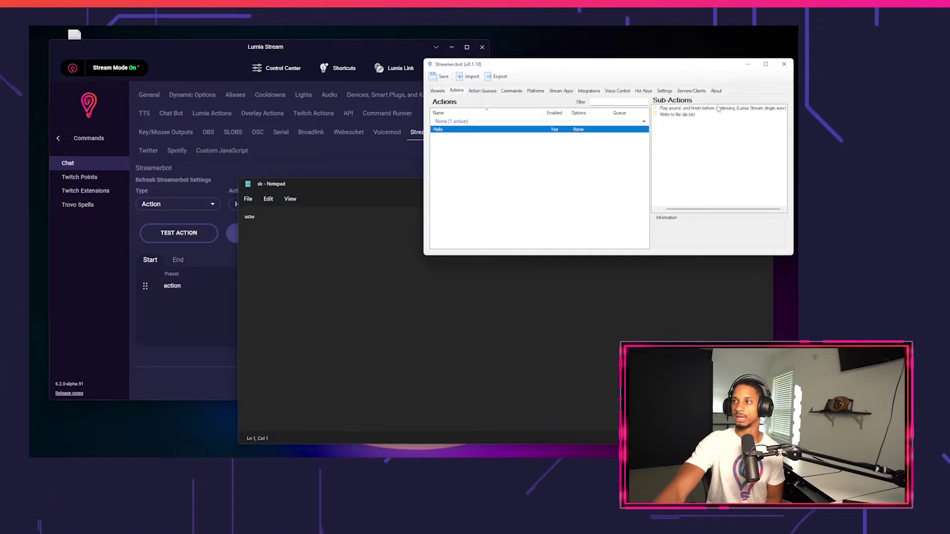
{"action": "right_click", "coordinate": [718, 109]}
{"action": "left_click", "coordinate": [747, 130]}
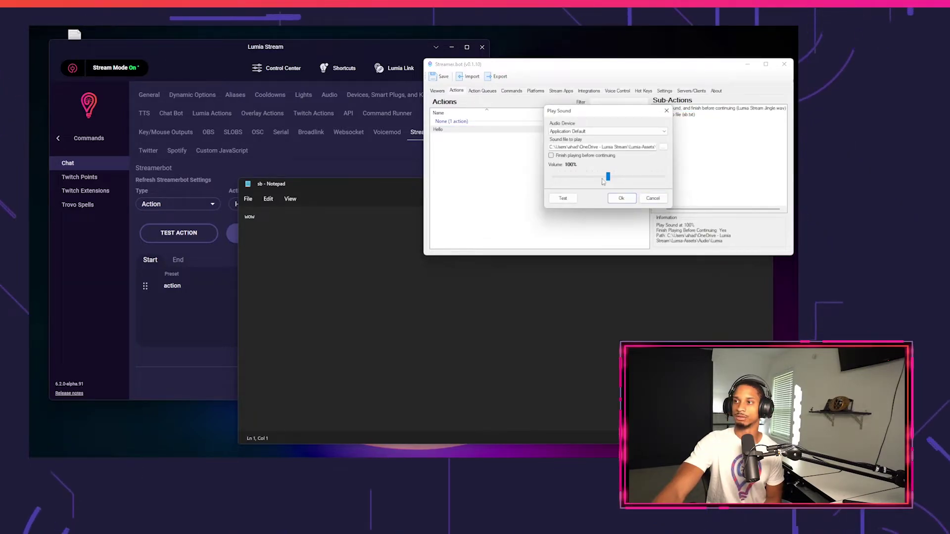
{"action": "left_click", "coordinate": [622, 199]}
In Streamer.bot, edit the Hello action's Write To File sub-action so the text to write is %lumiavar%.
{"action": "left_click", "coordinate": [701, 115]}
{"action": "double_click", "coordinate": [702, 117]}
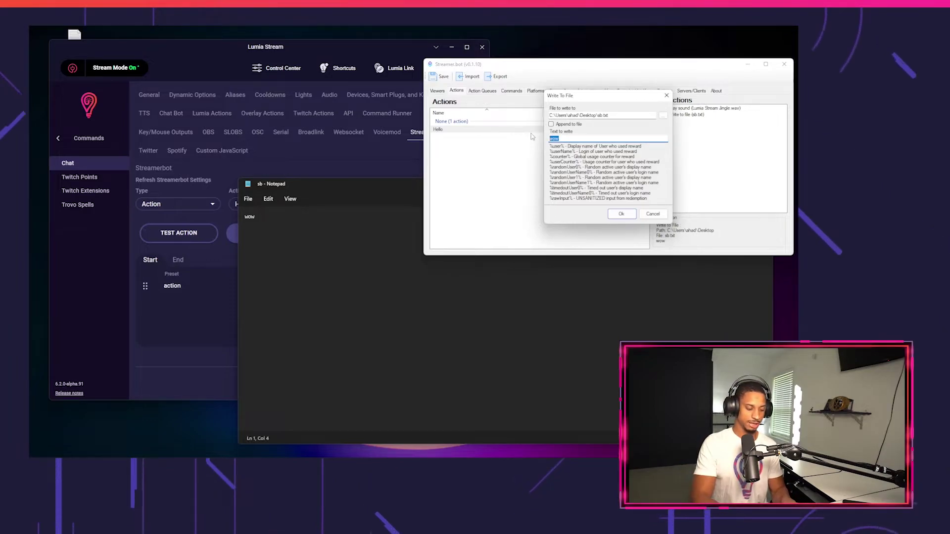
{"action": "type", "text": "%lum"}
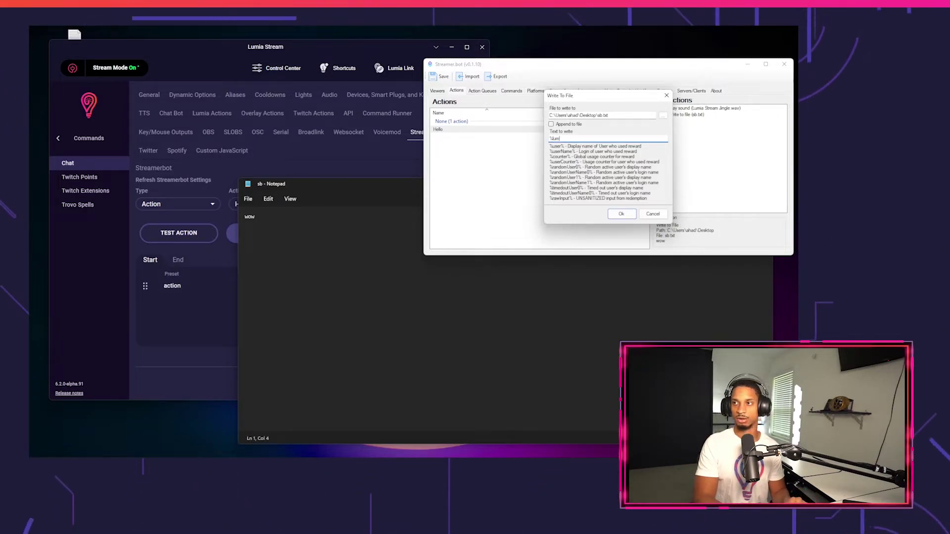
{"action": "type", "text": "iavar%"}
{"action": "key", "text": "ctrl+a"}
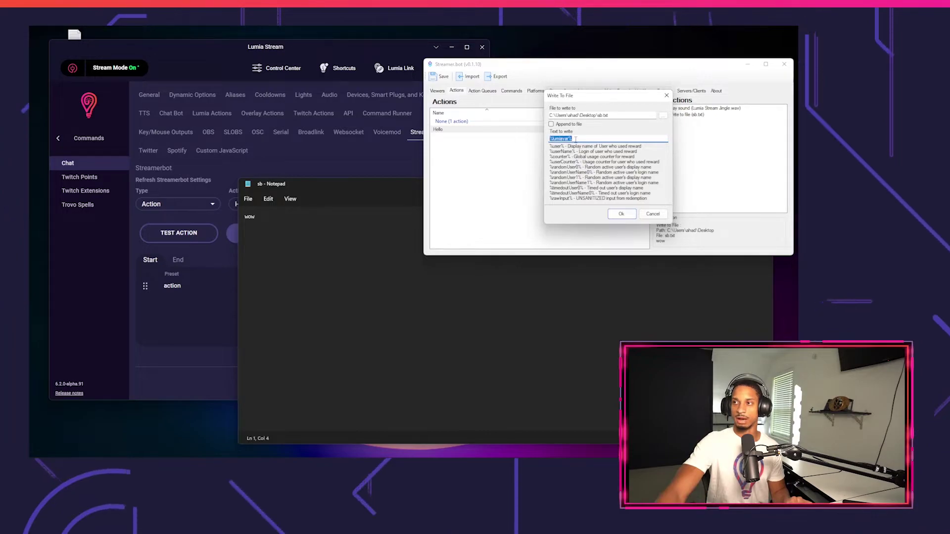
{"action": "left_click", "coordinate": [621, 214]}
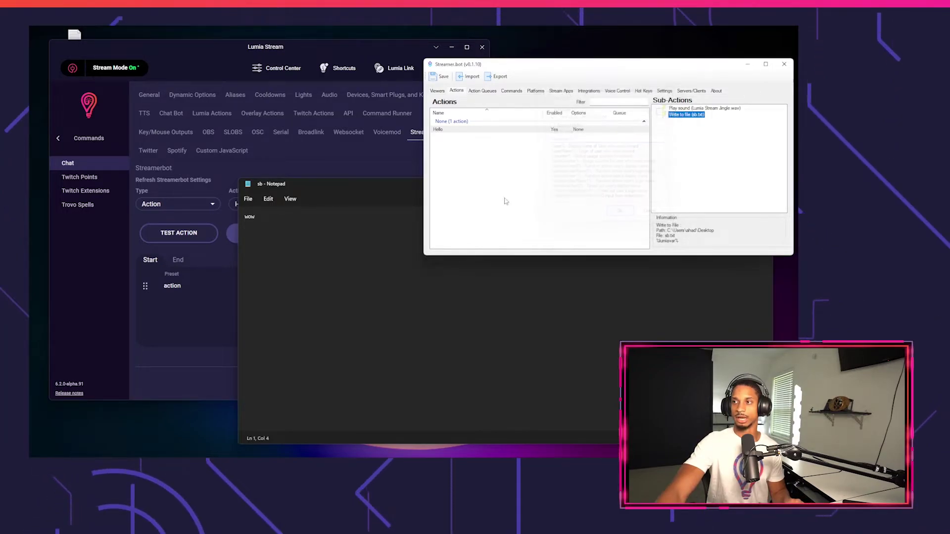
In Lumia Stream, add the extra JSON argument "lumiavar": "HI this is Lumia" to the Hello action.
{"action": "left_click", "coordinate": [385, 160]}
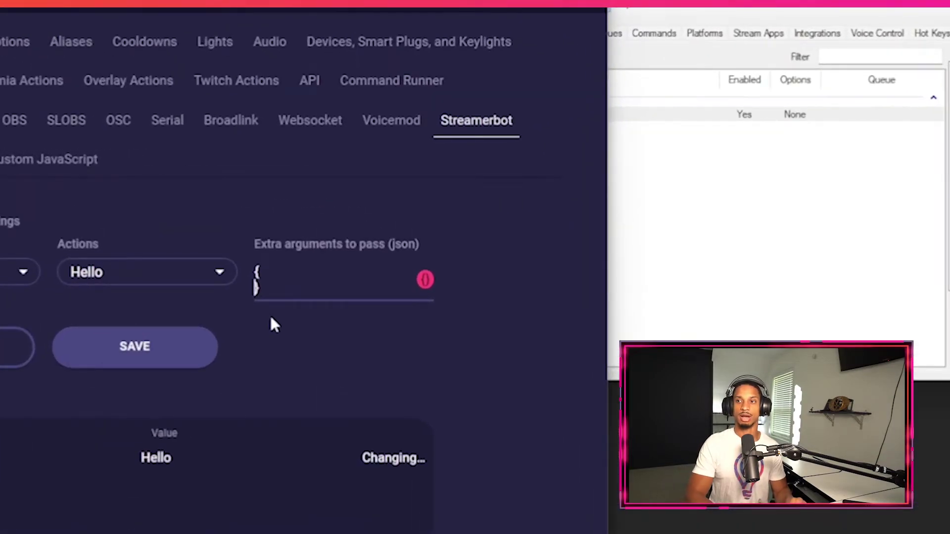
{"action": "key", "text": "Return"}
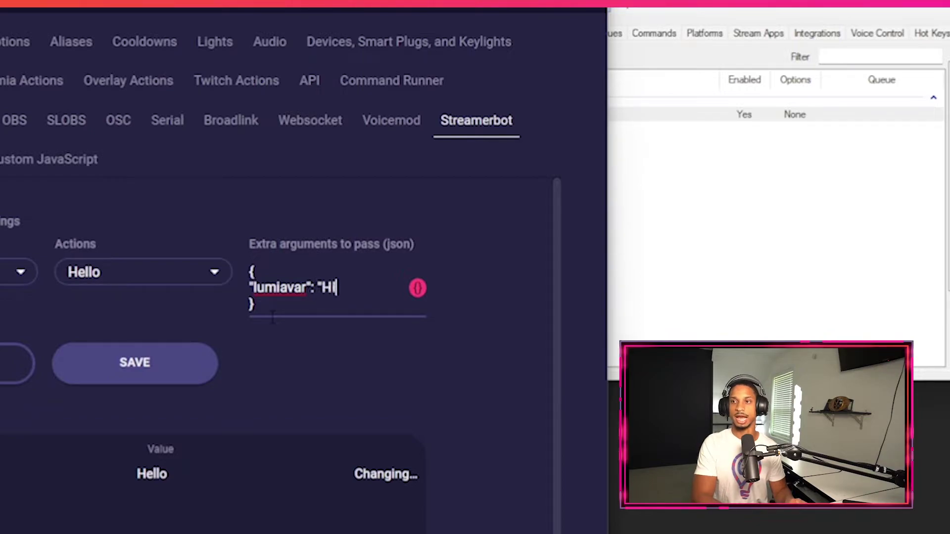
{"action": "type", "text": "Lumia\""}
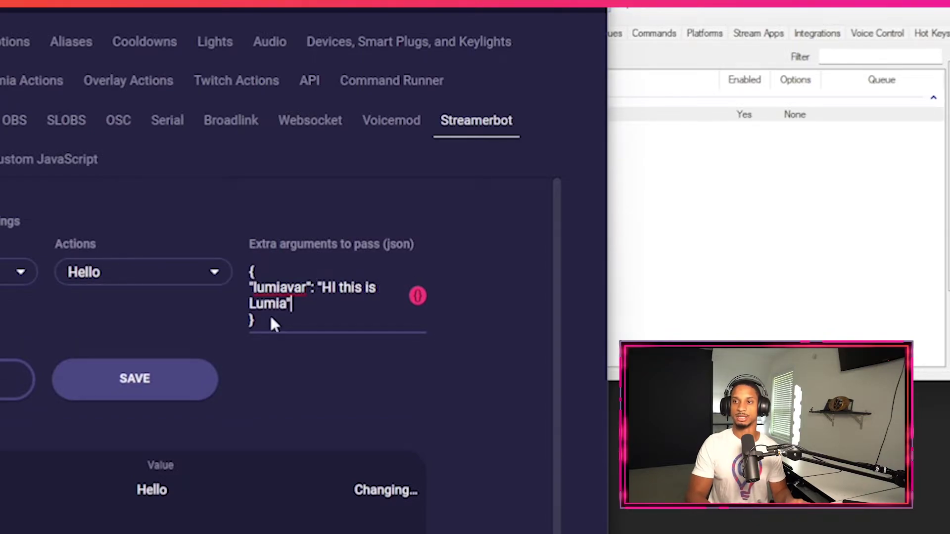
{"action": "left_click", "coordinate": [323, 289]}
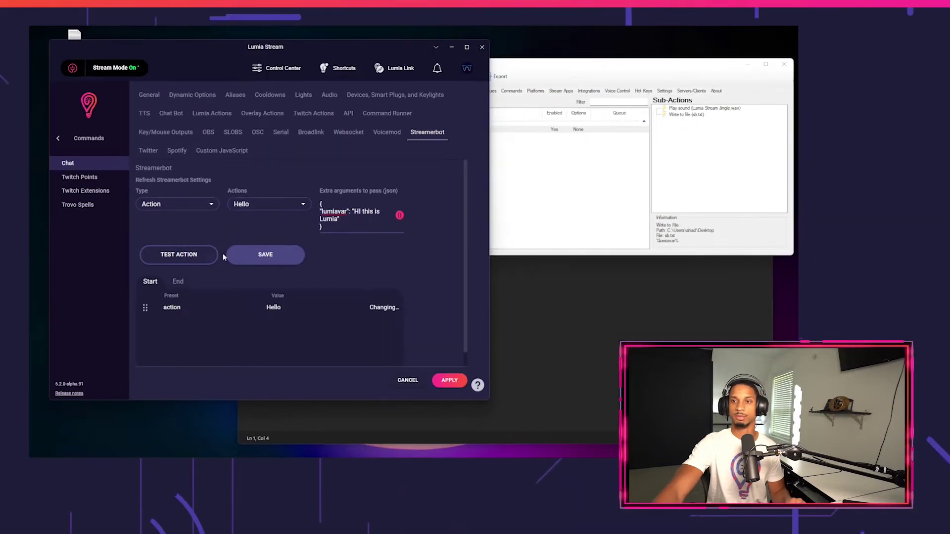
Test the Hello action and reopen the sb file in Notepad to check the written text.
{"action": "left_click", "coordinate": [203, 255]}
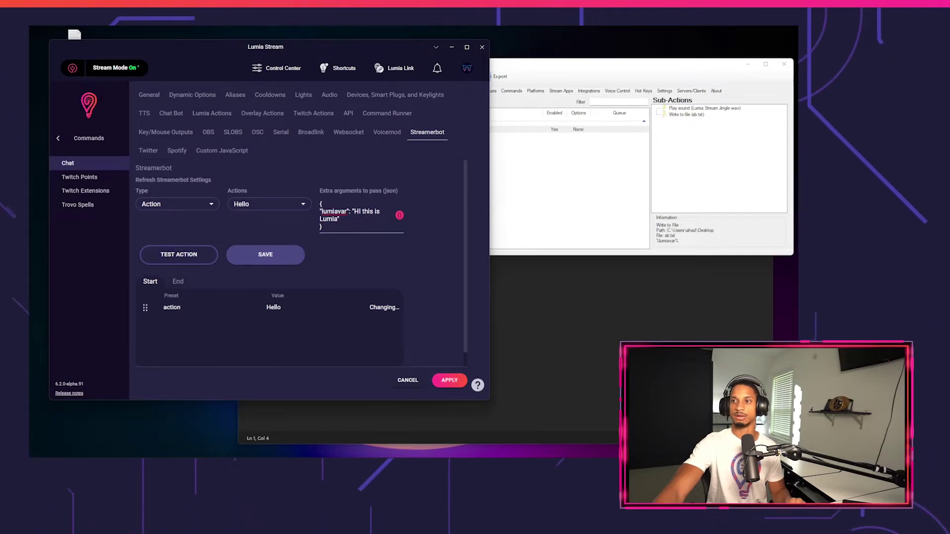
{"action": "key", "text": "alt+Tab"}
{"action": "left_click", "coordinate": [763, 184]}
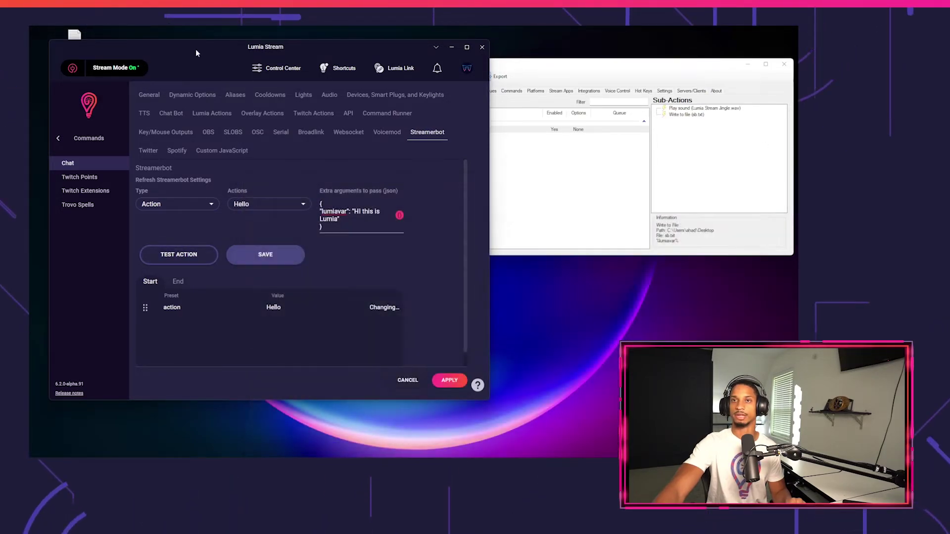
{"action": "double_click", "coordinate": [74, 34]}
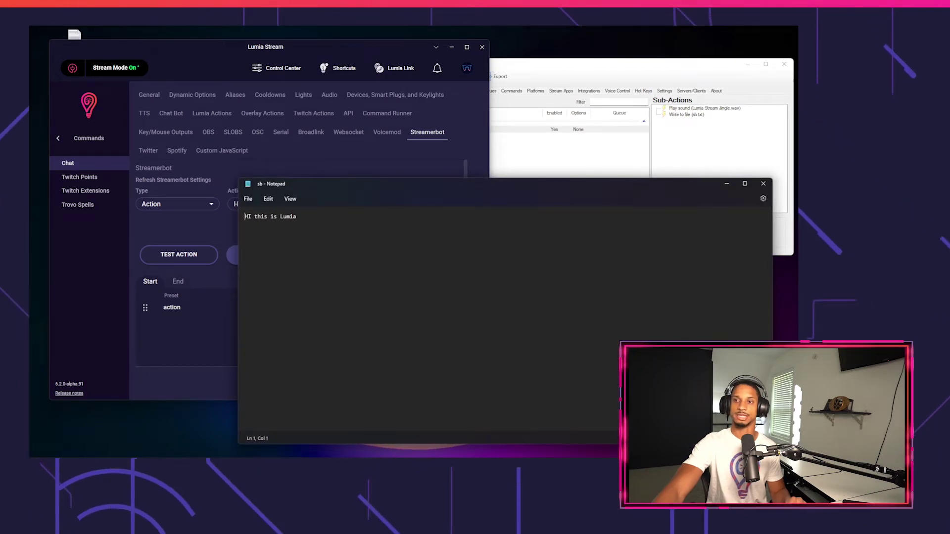
In Lumia Stream's extra arguments, clear the lumiavar value and insert the {{twitch_avatar}} variable from the variable list.
{"action": "left_click", "coordinate": [301, 162]}
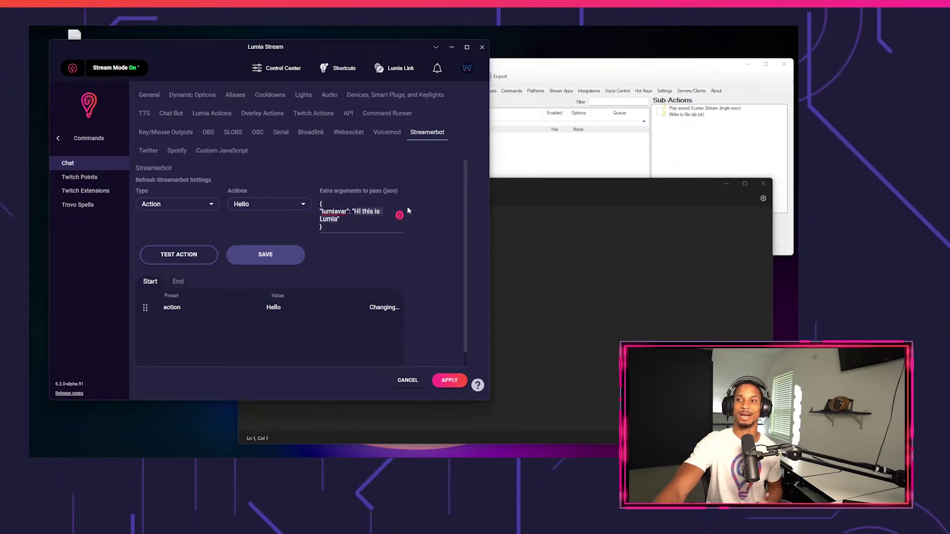
{"action": "key", "text": "BackSpace"}
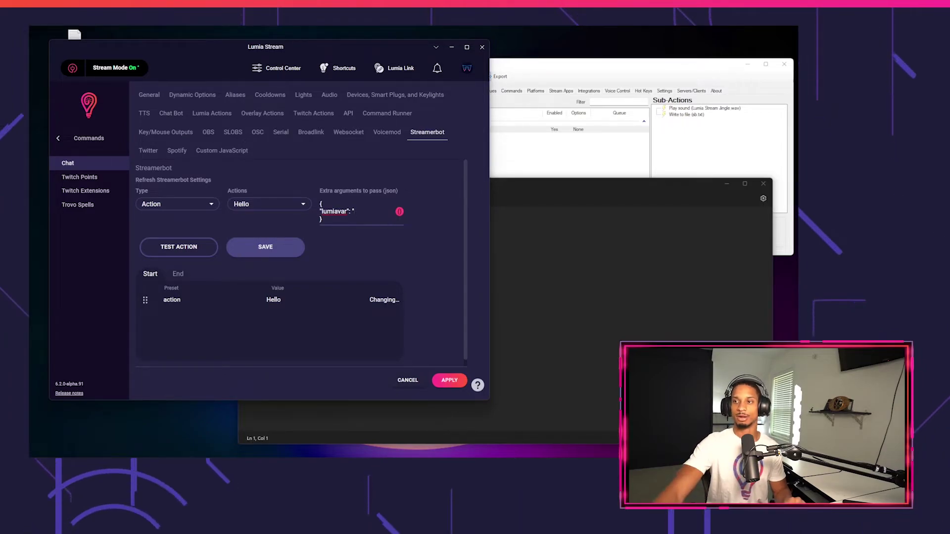
{"action": "left_click", "coordinate": [399, 212]}
{"action": "scroll", "coordinate": [188, 309], "scroll_direction": "down", "scroll_amount": 5}
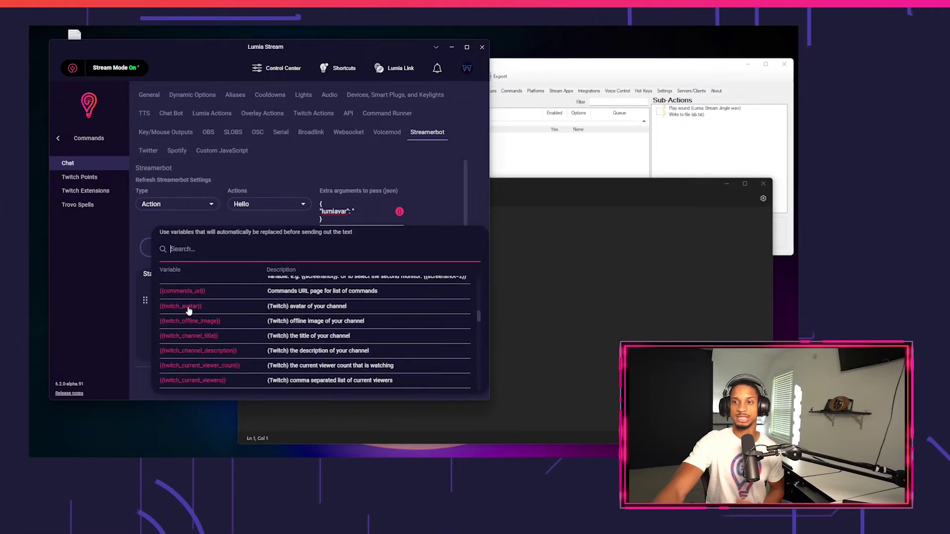
{"action": "left_click", "coordinate": [189, 308]}
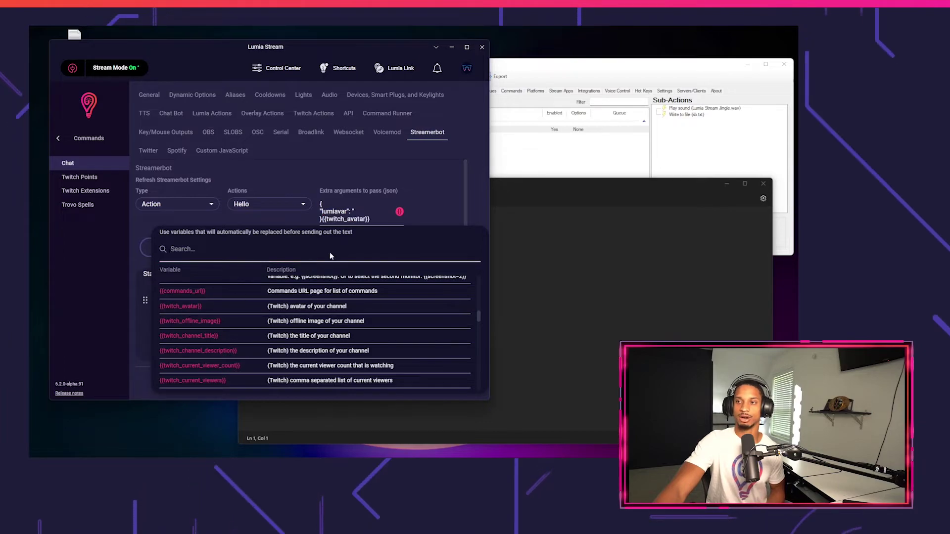
{"action": "left_click", "coordinate": [376, 218]}
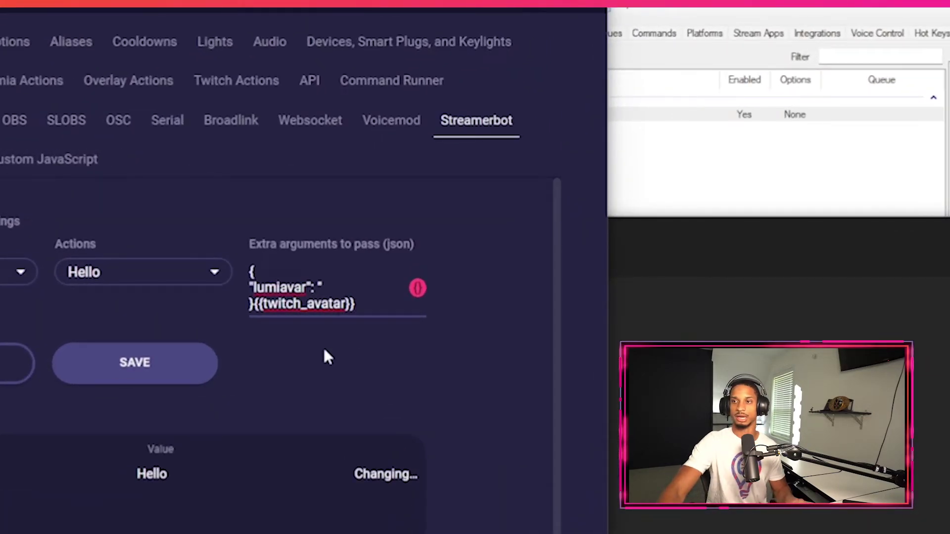
Move {{twitch_avatar}} from after the closing brace into the lumiavar value and close its quotation marks.
{"action": "key", "text": "shift+Left"}
{"action": "key", "text": "shift+Left"}
{"action": "key", "text": "shift+Left"}
{"action": "key", "text": "shift+Left"}
{"action": "key", "text": "shift+Left"}
{"action": "key", "text": "shift+Left"}
{"action": "key", "text": "shift+Left"}
{"action": "key", "text": "shift+Left"}
{"action": "key", "text": "shift+Left"}
{"action": "key", "text": "shift+Left"}
{"action": "key", "text": "shift+Left"}
{"action": "key", "text": "shift+Left"}
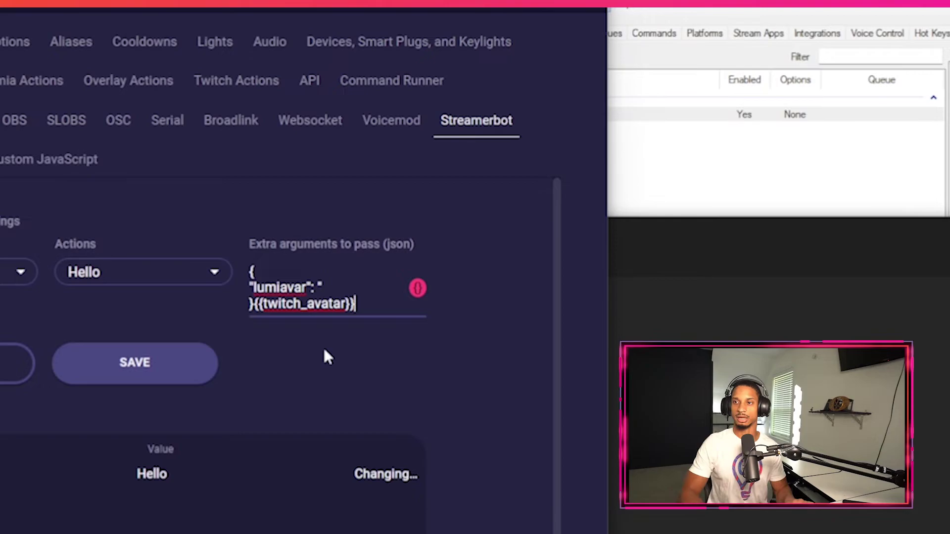
{"action": "key", "text": "shift+Left"}
{"action": "key", "text": "shift+Left"}
{"action": "key", "text": "shift+Left"}
{"action": "key", "text": "shift+Left"}
{"action": "key", "text": "shift+Left"}
{"action": "key", "text": "shift+Left"}
{"action": "key", "text": "shift+Left"}
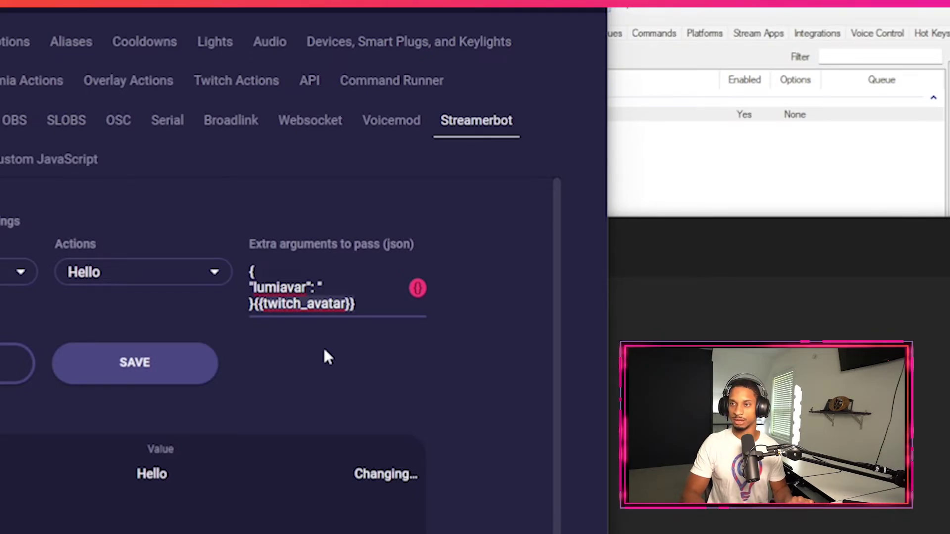
{"action": "key", "text": "BackSpace"}
{"action": "key", "text": "Up"}
{"action": "key", "text": "ctrl+Right"}
{"action": "key", "text": "ctrl+Right"}
{"action": "key", "text": "Right"}
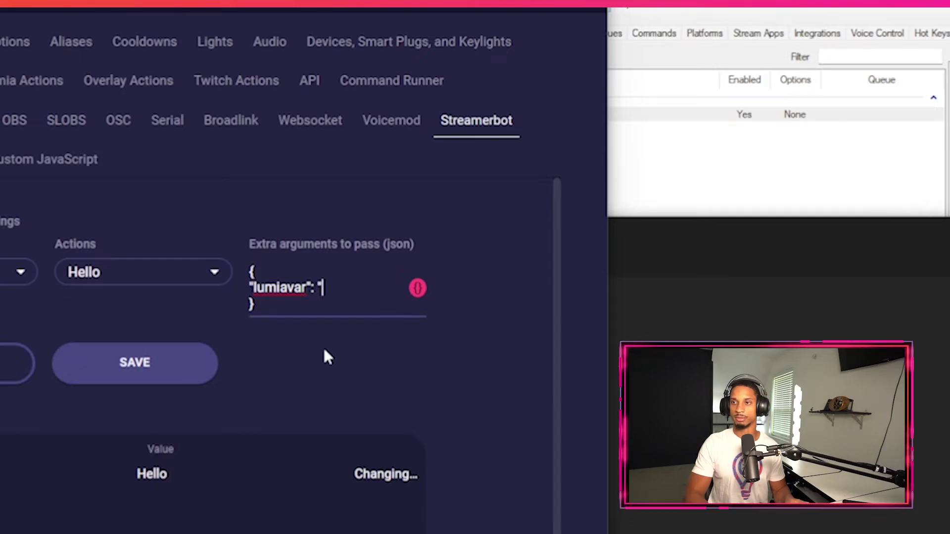
{"action": "type", "text": "{{twitch_avatar}}"}
{"action": "type", "text": "\""}
{"action": "key", "text": "Left"}
{"action": "key", "text": "Left"}
{"action": "key", "text": "Left"}
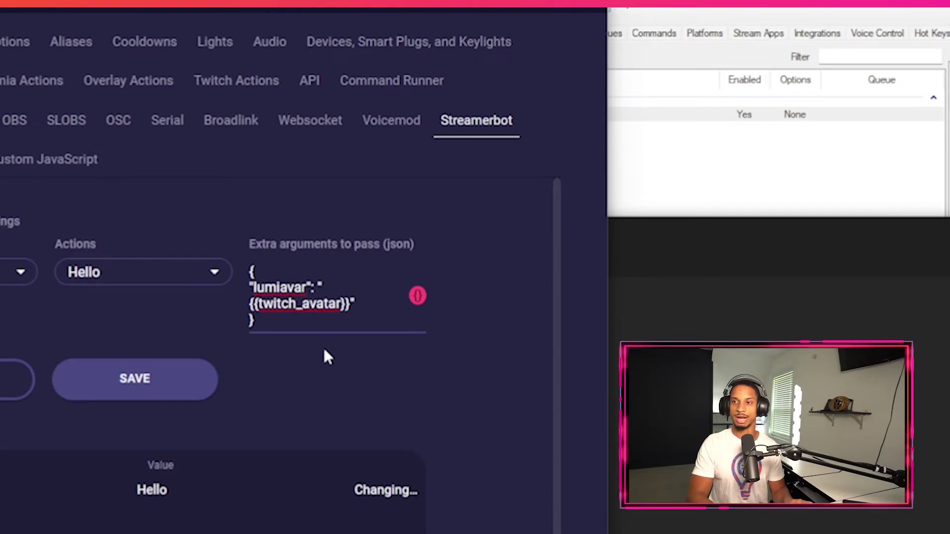
Retype the opening quotation mark before {{twitch_avatar}} in the lumiavar argument.
{"action": "key", "text": "Up"}
{"action": "key", "text": "Left"}
{"action": "key", "text": "Right"}
{"action": "key", "text": "Right"}
{"action": "key", "text": "Right"}
{"action": "key", "text": "Left"}
{"action": "key", "text": "Left"}
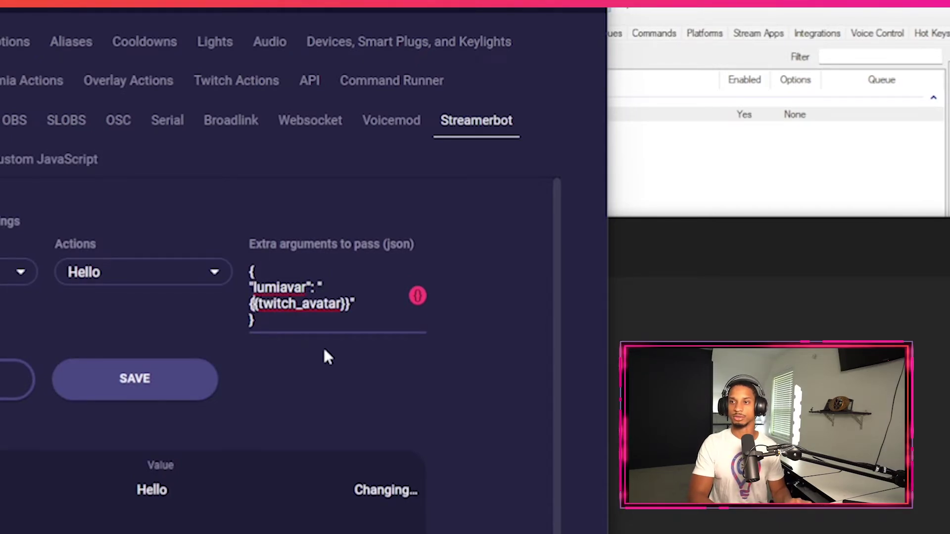
{"action": "key", "text": "BackSpace"}
{"action": "type", "text": "\""}
{"action": "key", "text": "Down"}
{"action": "key", "text": "Down"}
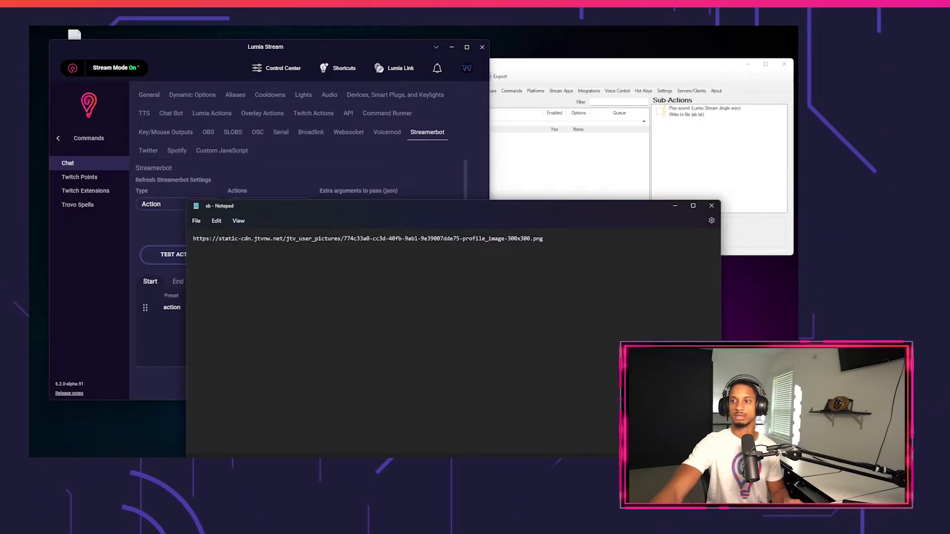
Highlight the avatar URL written in the sb file and move the Notepad window clear of the extra arguments.
{"action": "left_click_drag", "start_coordinate": [543, 239], "coordinate": [270, 238]}
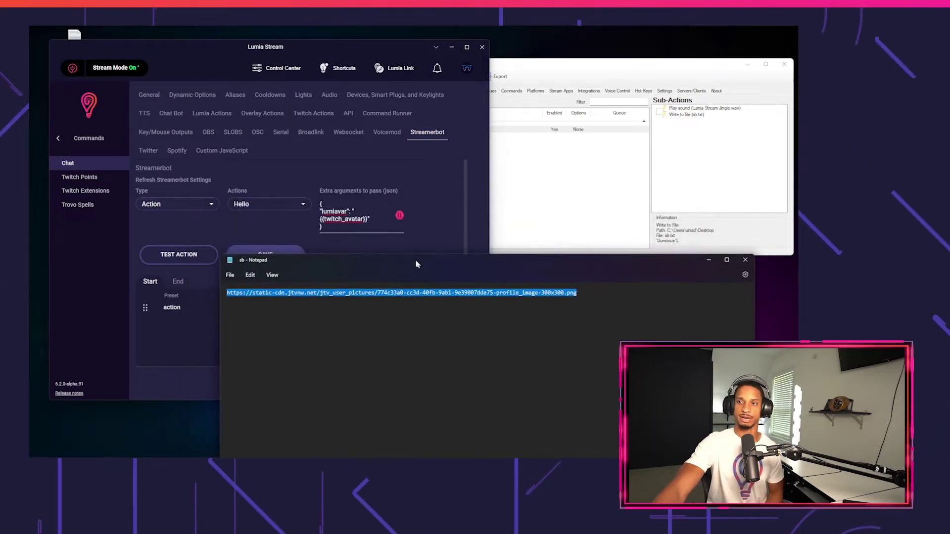
{"action": "left_click_drag", "start_coordinate": [416, 264], "coordinate": [409, 254]}
In Lumia Stream, add a second JSON argument, "second": "this is my second key", after lumiavar.
{"action": "left_click", "coordinate": [373, 207]}
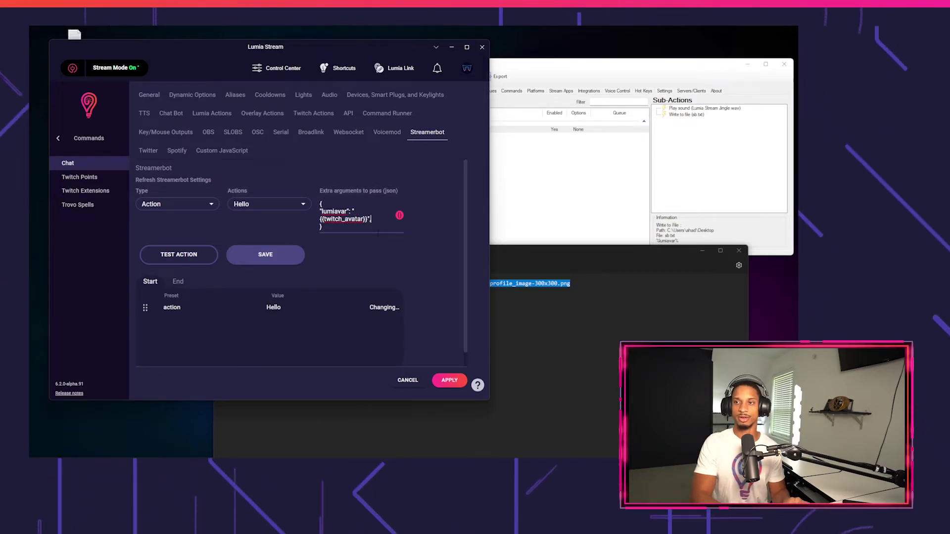
{"action": "key", "text": "Return"}
{"action": "key", "text": "Return"}
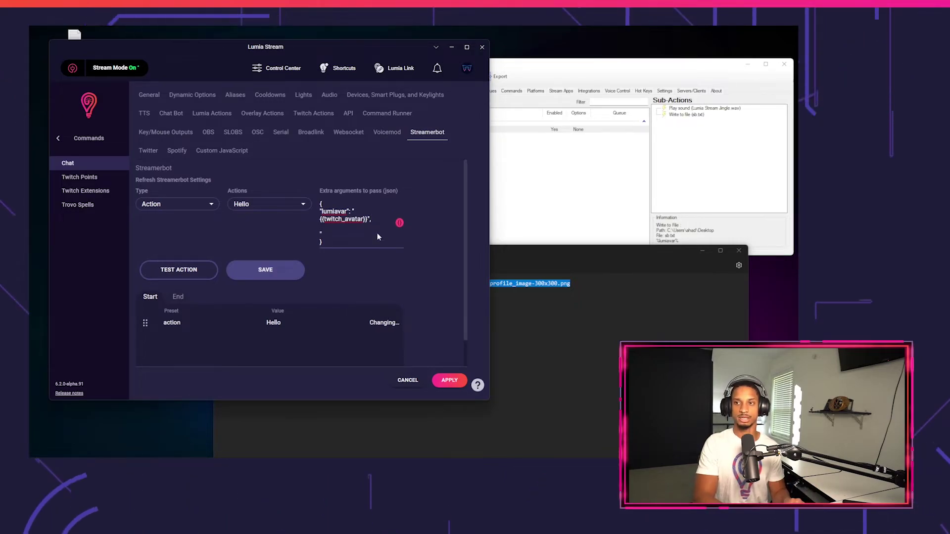
{"action": "type", "text": "\"second\""}
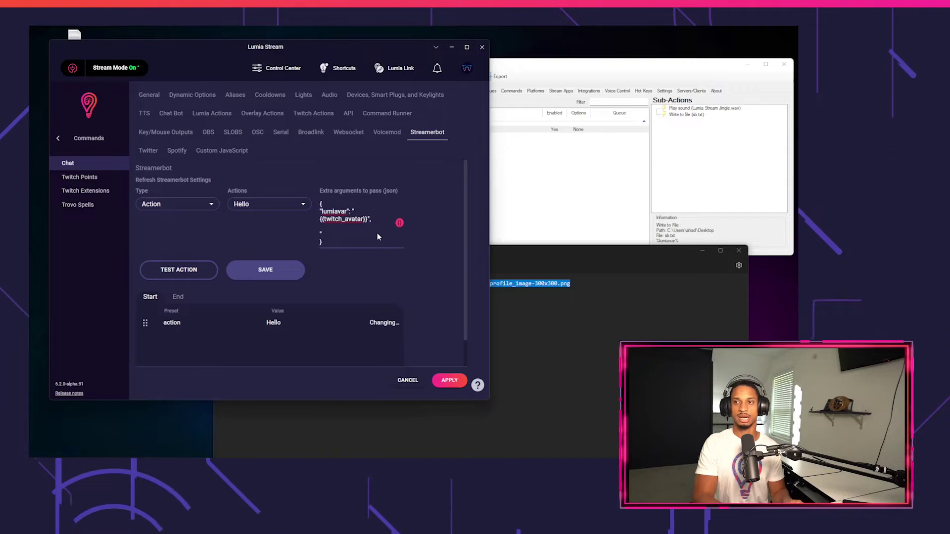
{"action": "type", "text": ": "}
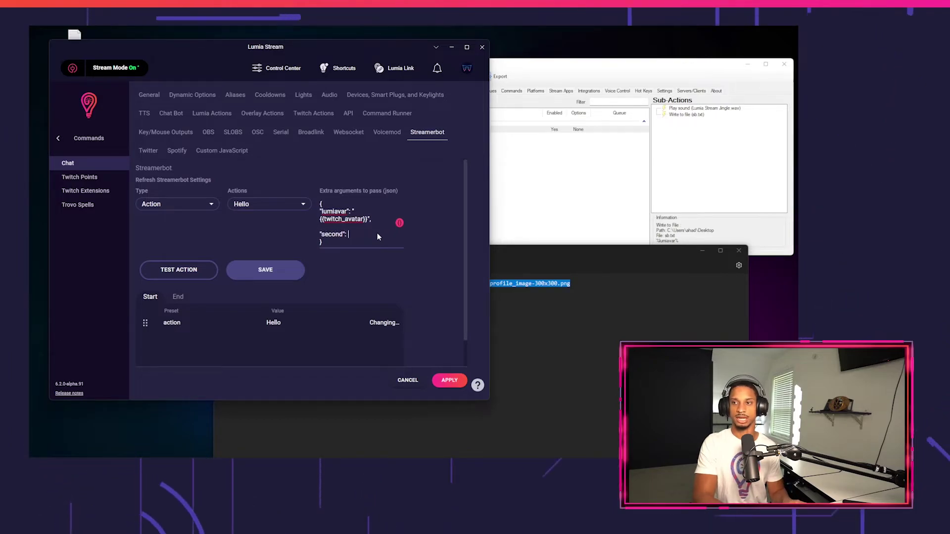
{"action": "type", "text": "\"t"}
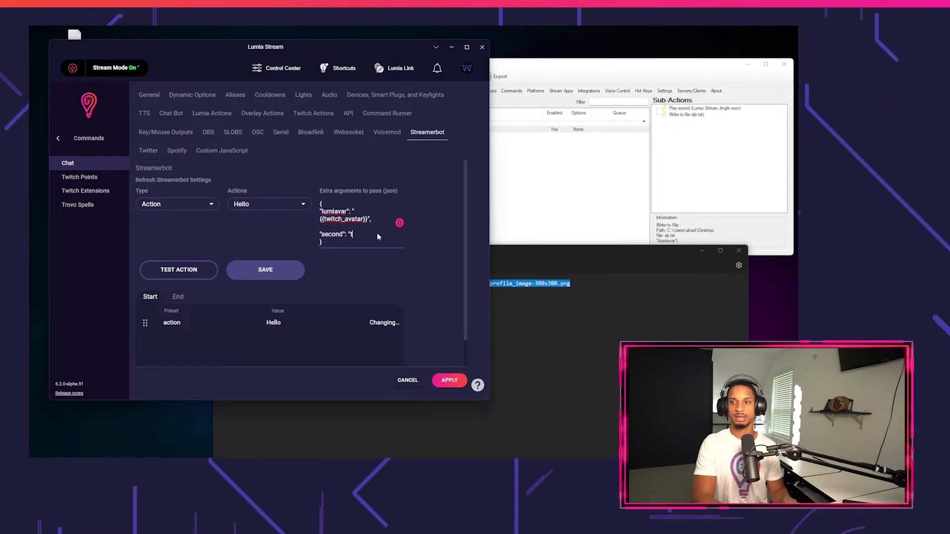
{"action": "type", "text": "his is my second key"}
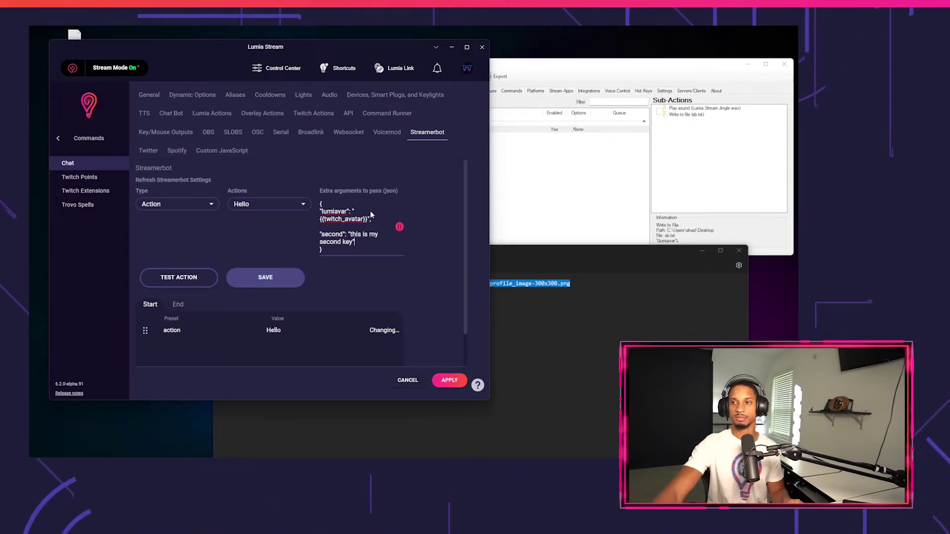
In Streamer.bot, extend the Write To File text to %lumiavar% %secondkey%.
{"action": "left_click", "coordinate": [586, 159]}
{"action": "double_click", "coordinate": [687, 115]}
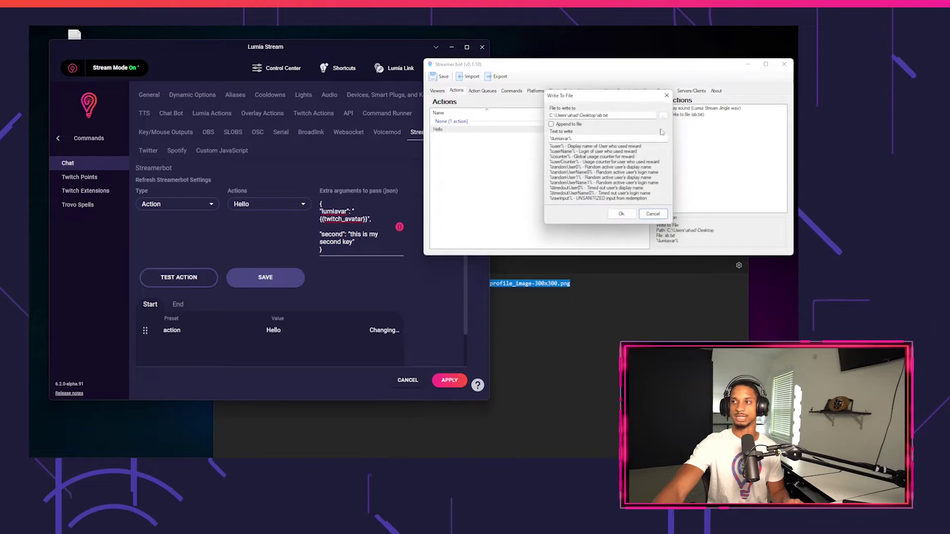
{"action": "left_click", "coordinate": [602, 137]}
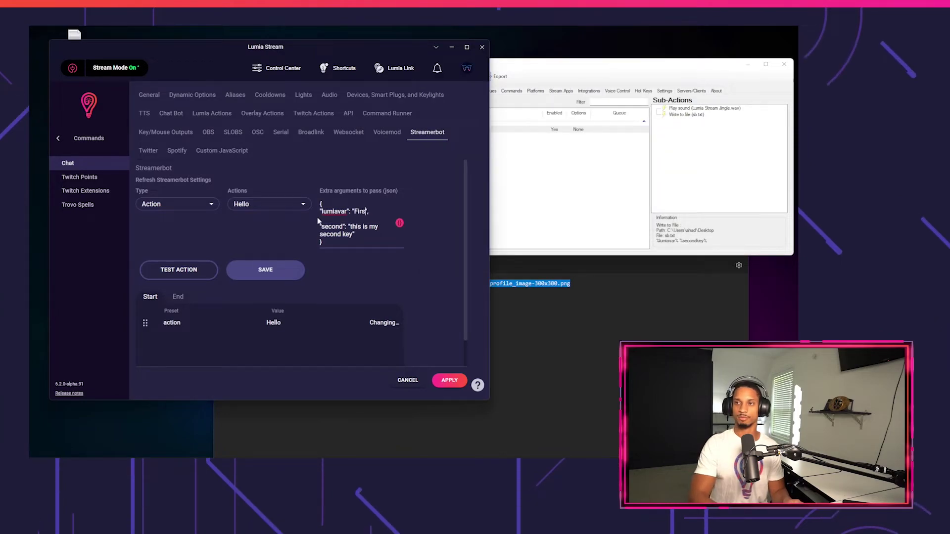
In Lumia Stream's extra arguments, set the lumiavar value to First and rename the second key to secondkey.
{"action": "type", "text": "t"}
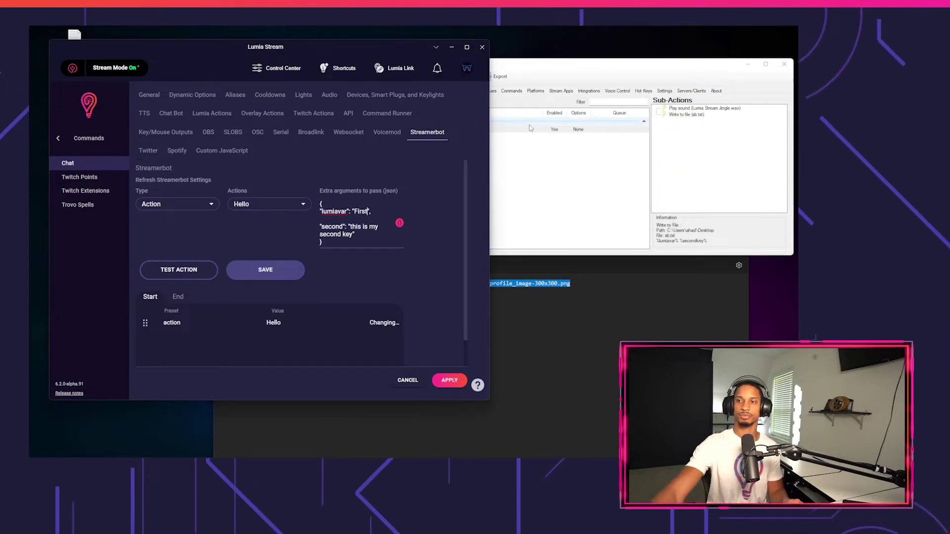
{"action": "left_click", "coordinate": [344, 227]}
{"action": "type", "text": "key"}
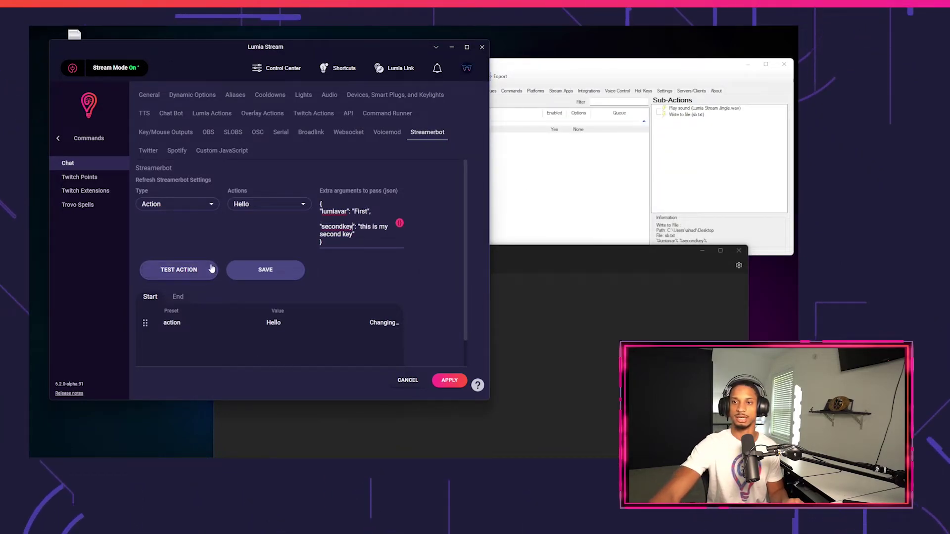
Test the Hello action with both arguments and reopen the sb file in Notepad to check its content.
{"action": "left_click", "coordinate": [178, 270]}
{"action": "left_click", "coordinate": [744, 253]}
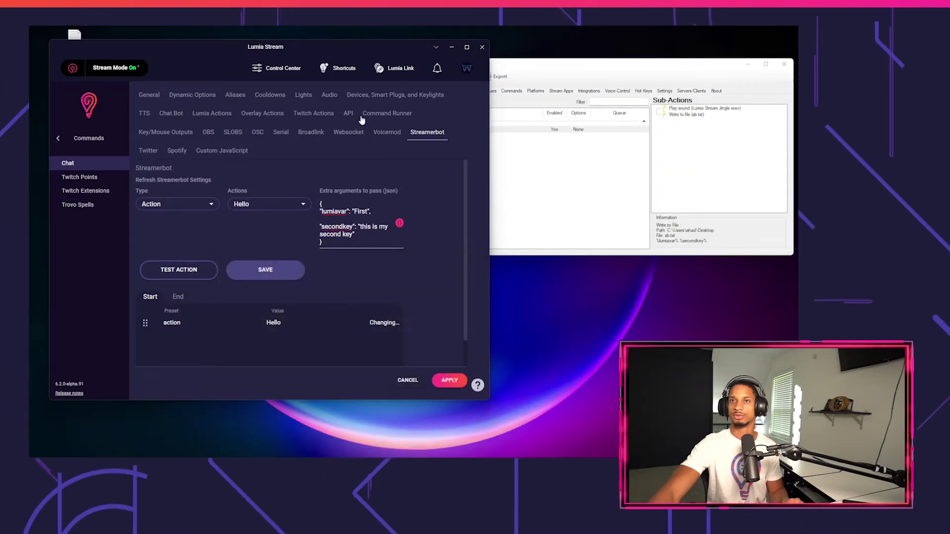
{"action": "double_click", "coordinate": [75, 35]}
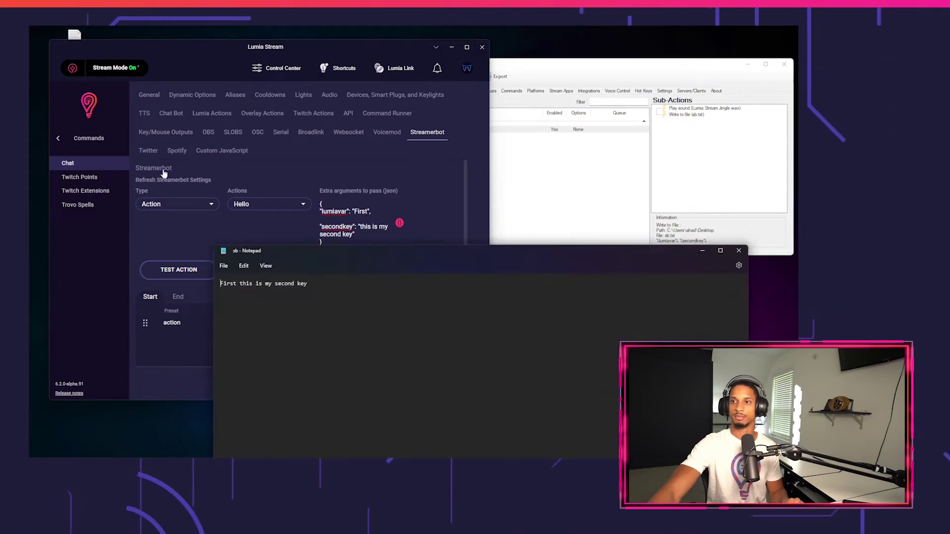
Switch from the sb text file back to Lumia Stream and open the Streamerbot alert settings.
{"action": "left_click_drag", "start_coordinate": [246, 284], "coordinate": [307, 284]}
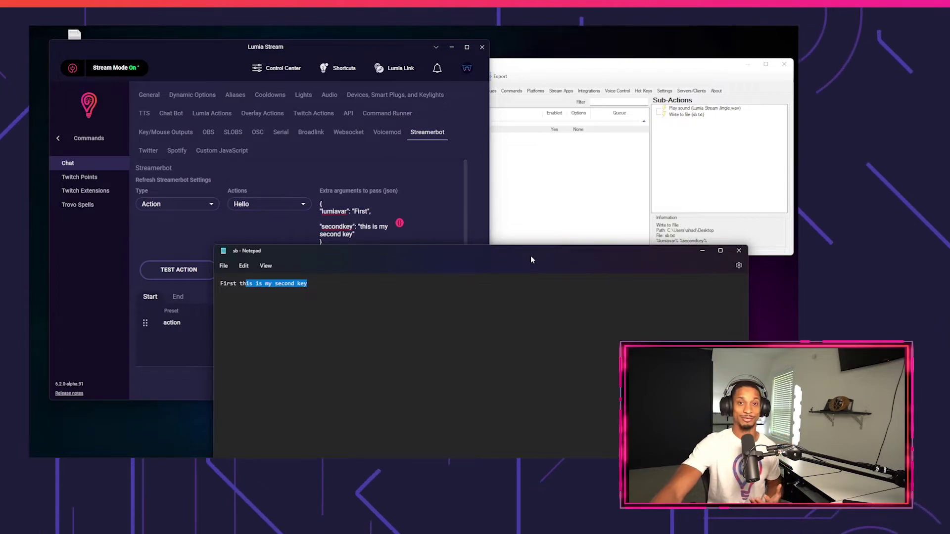
{"action": "left_click", "coordinate": [518, 233]}
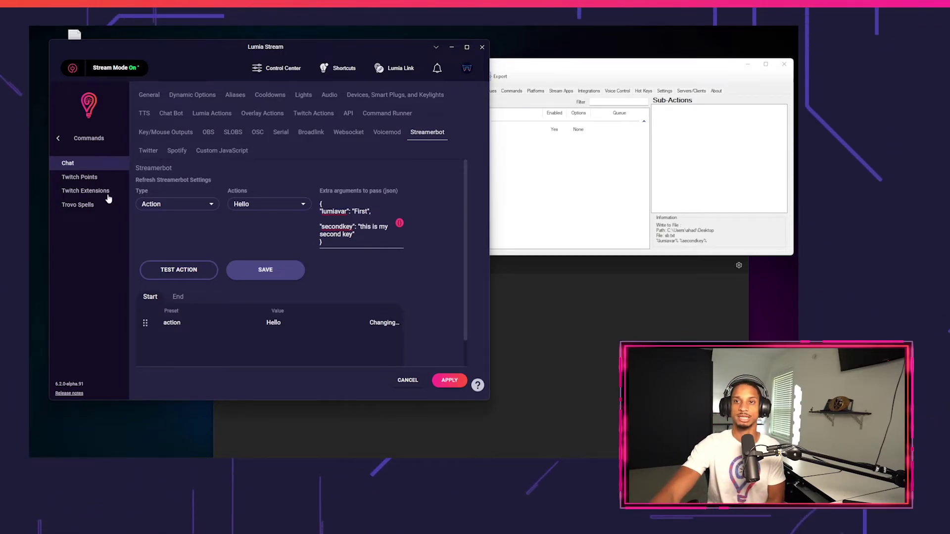
{"action": "left_click", "coordinate": [62, 139]}
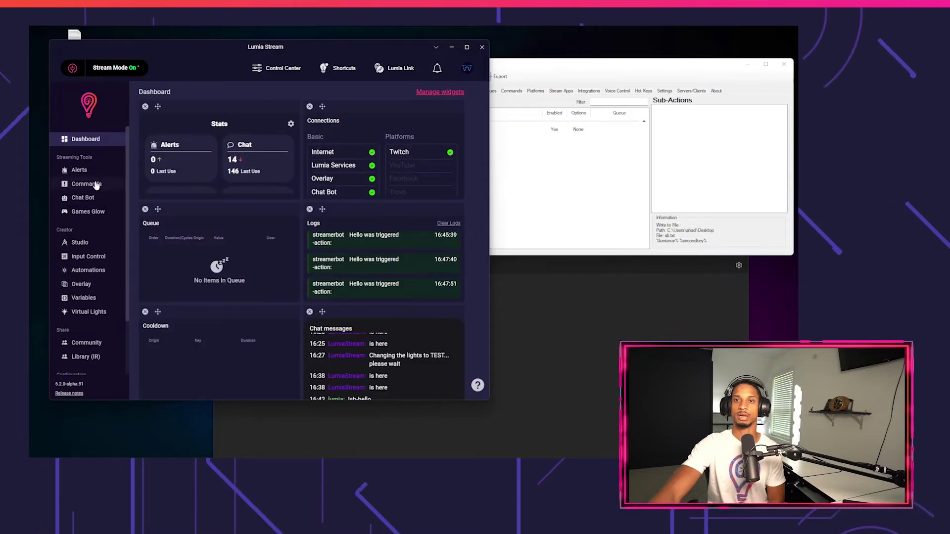
{"action": "left_click", "coordinate": [79, 170]}
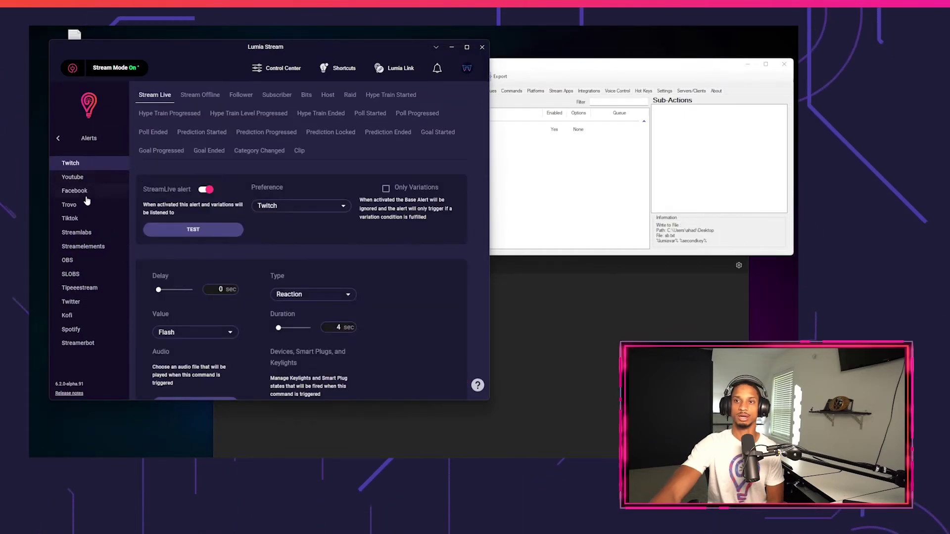
{"action": "left_click", "coordinate": [79, 343]}
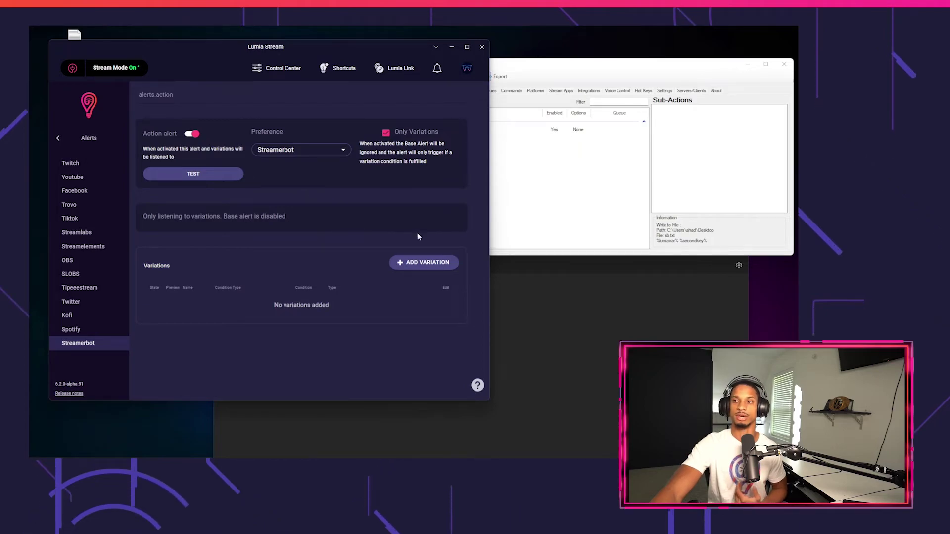
Add a variation to the Streamerbot action alert and open it for editing.
{"action": "left_click", "coordinate": [423, 268]}
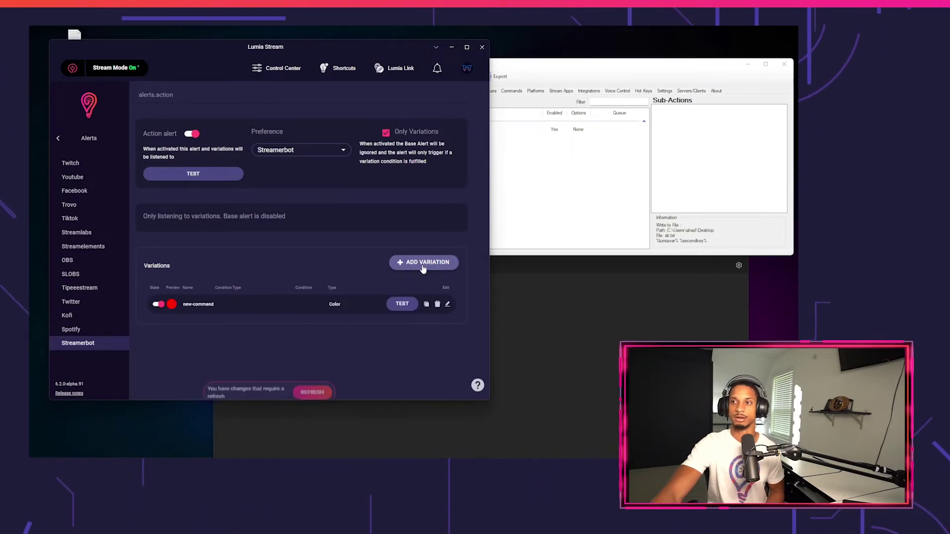
{"action": "left_click", "coordinate": [449, 306]}
{"action": "scroll", "coordinate": [339, 297], "scroll_direction": "down", "scroll_amount": 2}
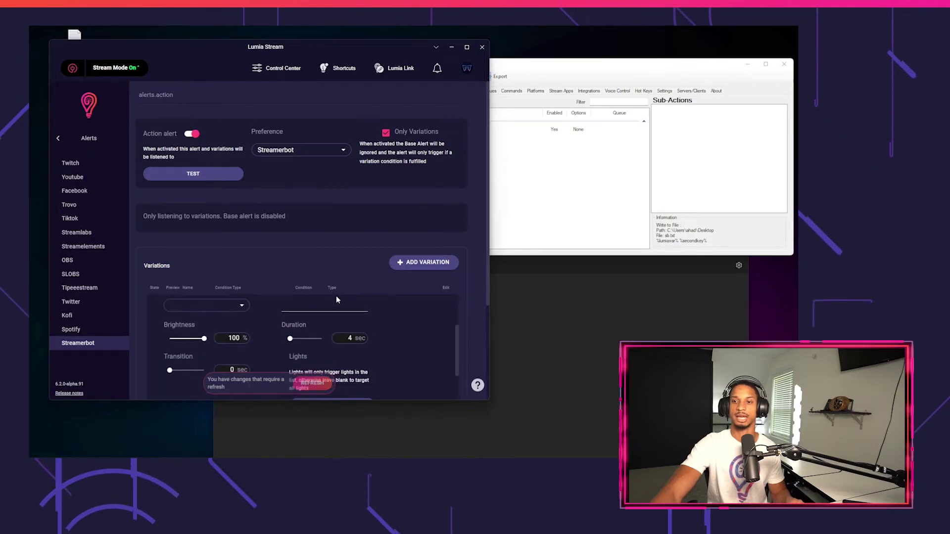
{"action": "scroll", "coordinate": [395, 220], "scroll_direction": "down", "scroll_amount": 3}
{"action": "scroll", "coordinate": [384, 222], "scroll_direction": "up", "scroll_amount": 3}
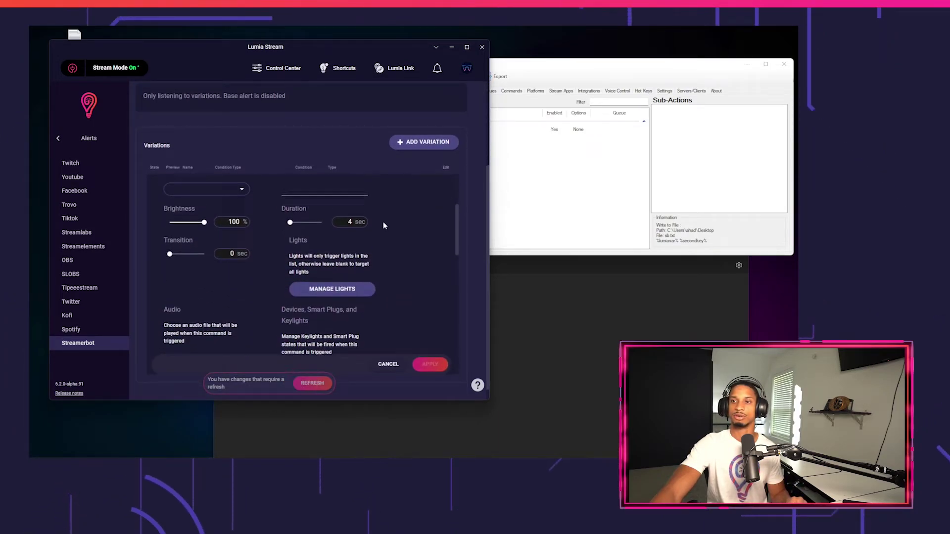
Make the variation's condition Equal To Value with the condition value Hello.
{"action": "left_click", "coordinate": [216, 264]}
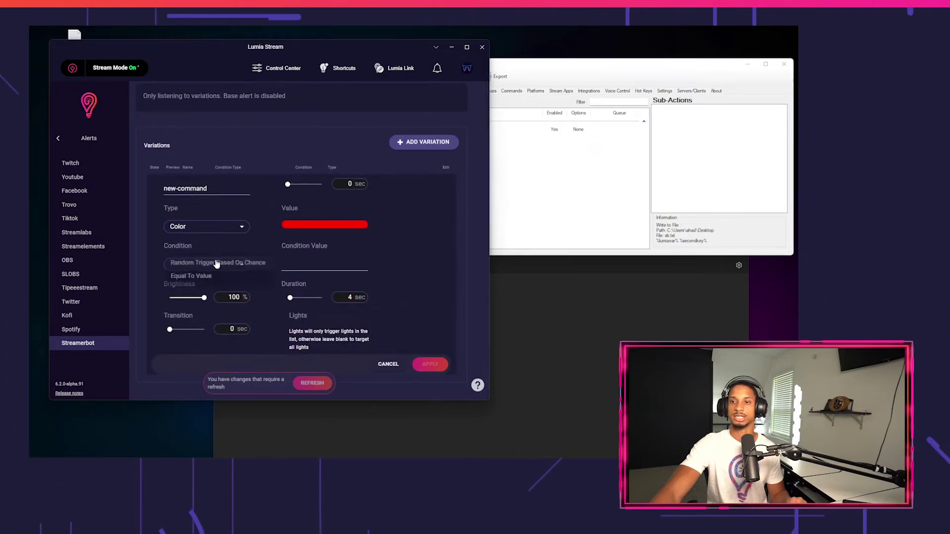
{"action": "left_click", "coordinate": [191, 276]}
{"action": "left_click", "coordinate": [296, 265]}
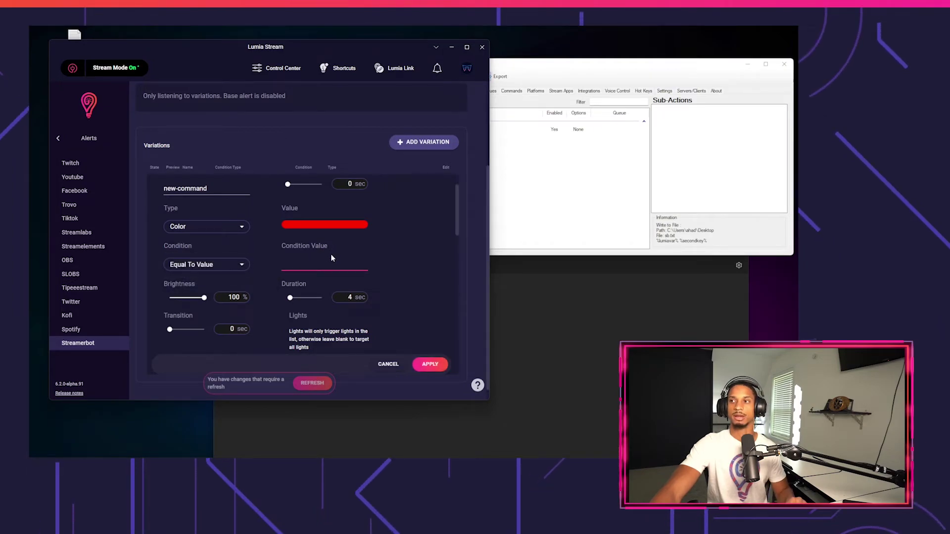
{"action": "key", "text": "alt+Tab"}
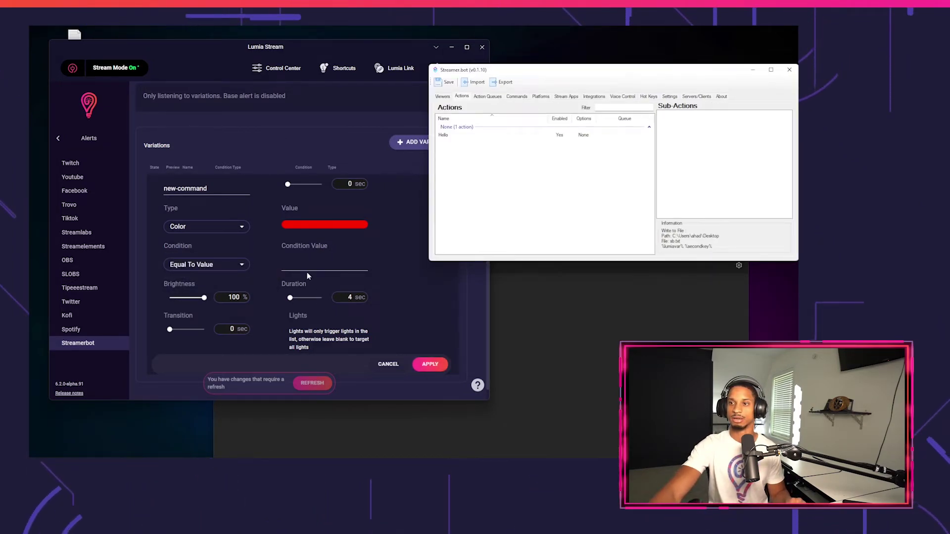
{"action": "left_click", "coordinate": [299, 270]}
{"action": "type", "text": "Hell"}
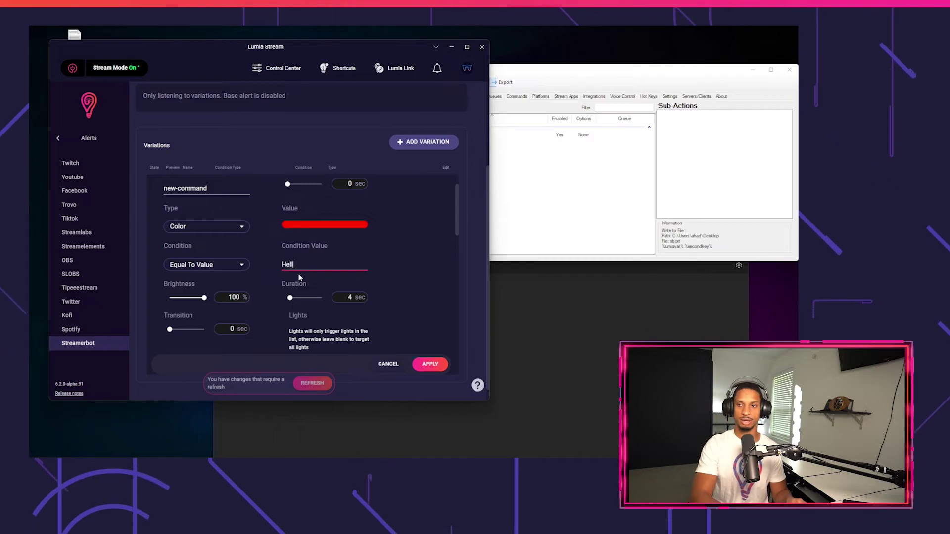
{"action": "type", "text": "o"}
Open the Hello action's settings in Streamer.bot to compare its name with the condition value in Lumia Stream.
{"action": "left_click", "coordinate": [541, 180]}
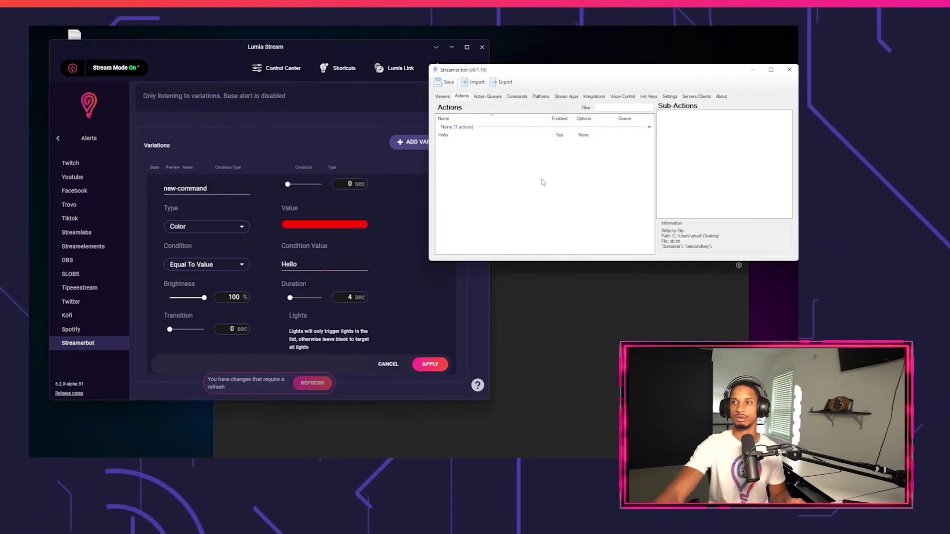
{"action": "right_click", "coordinate": [449, 136]}
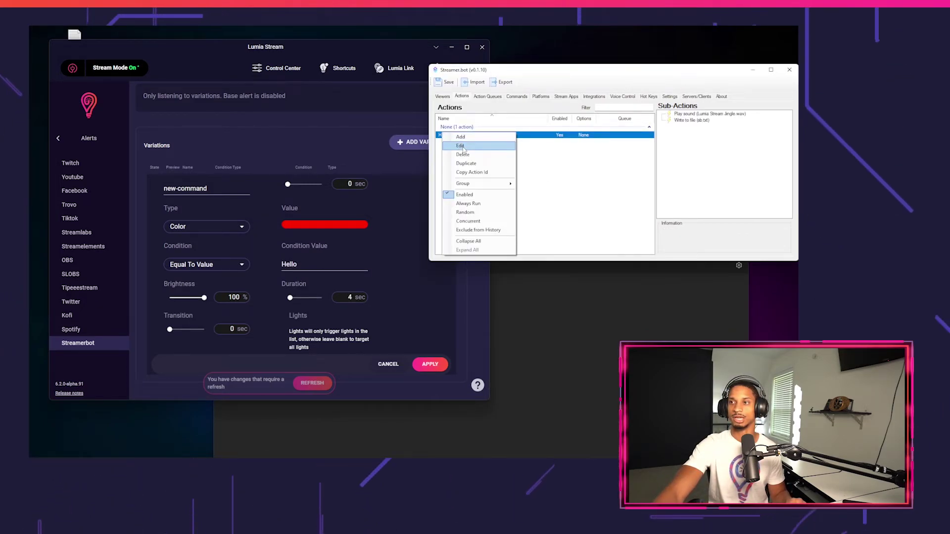
{"action": "left_click", "coordinate": [461, 146]}
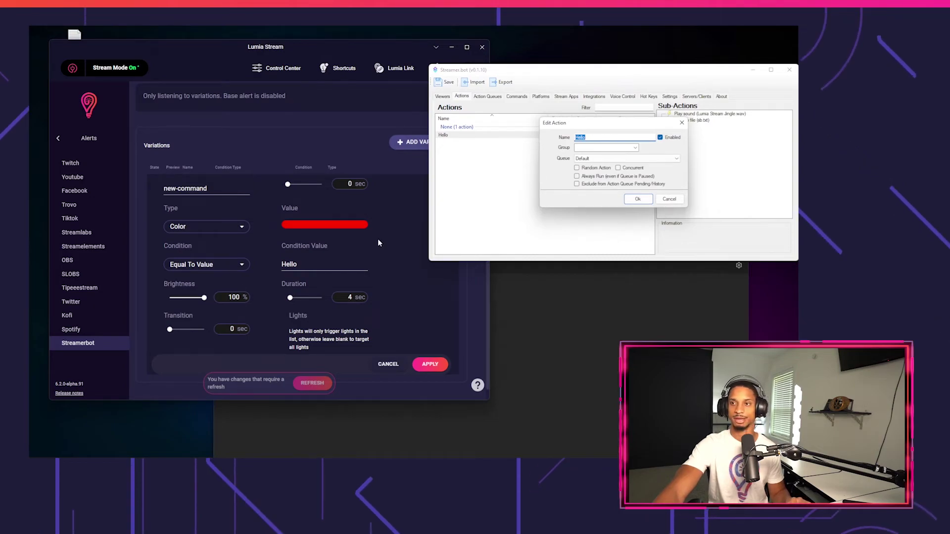
{"action": "left_click", "coordinate": [326, 257]}
{"action": "left_click", "coordinate": [313, 266]}
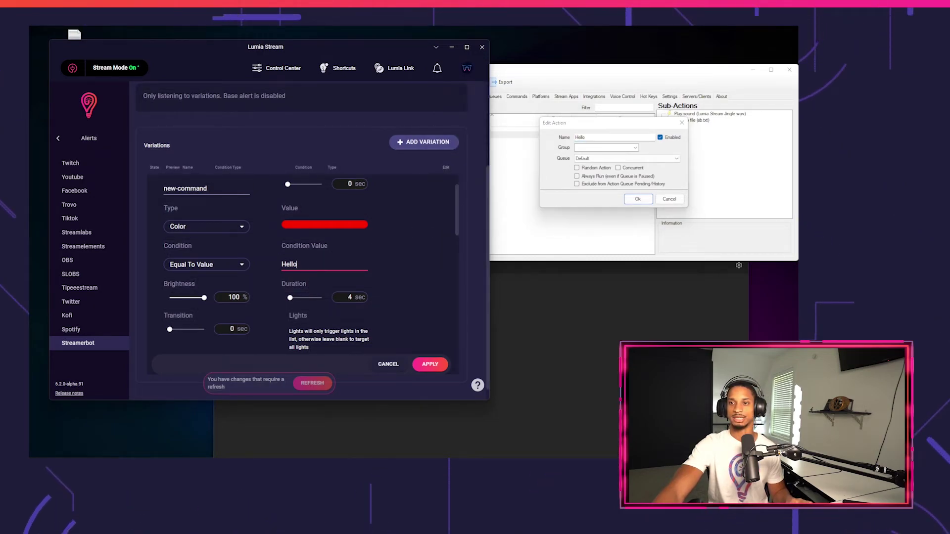
Set the variation's type to Reaction with the value Police and apply it.
{"action": "scroll", "coordinate": [446, 300], "scroll_direction": "up", "scroll_amount": 1}
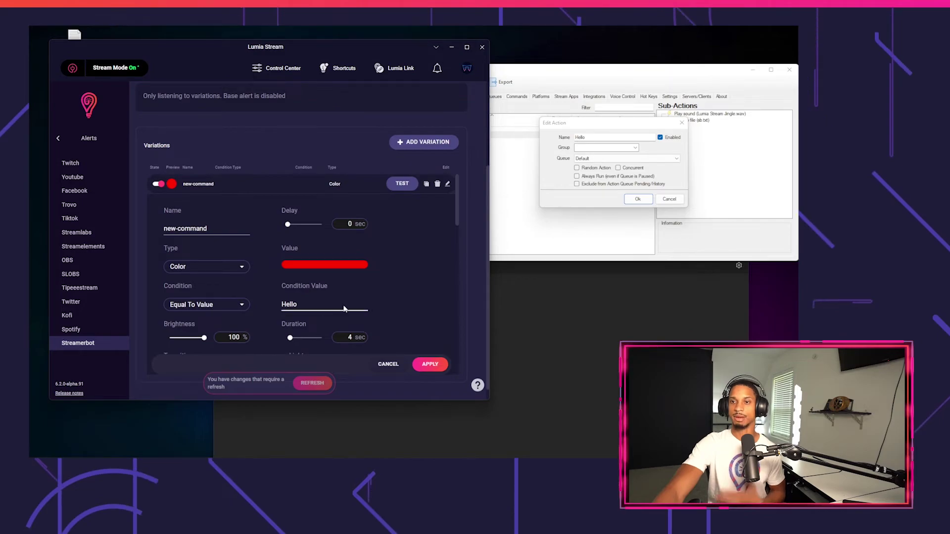
{"action": "scroll", "coordinate": [248, 253], "scroll_direction": "up", "scroll_amount": 1}
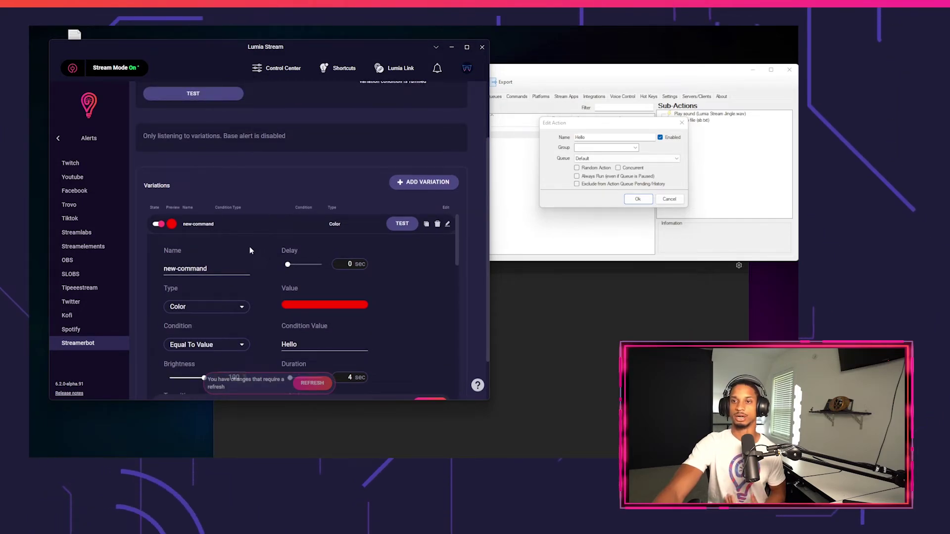
{"action": "left_click", "coordinate": [225, 304]}
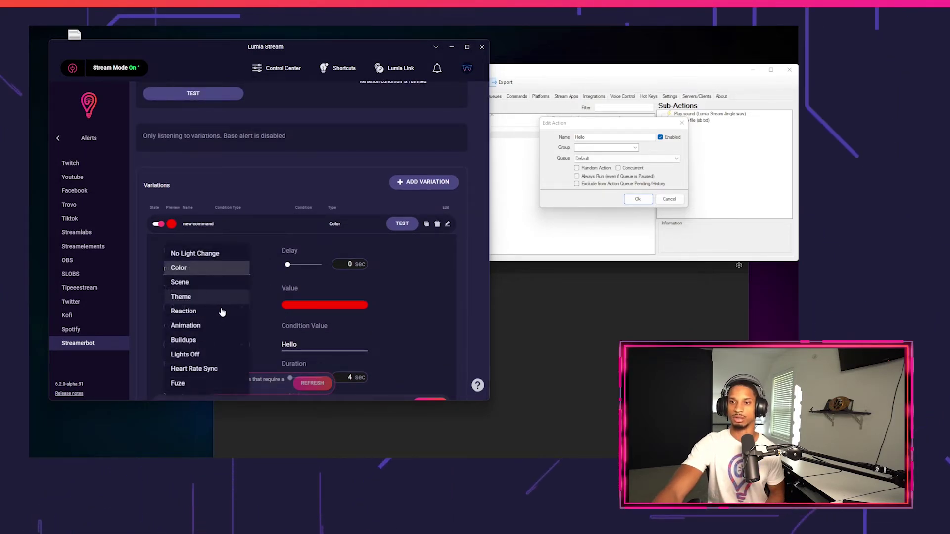
{"action": "left_click", "coordinate": [227, 310]}
{"action": "left_click", "coordinate": [346, 312]}
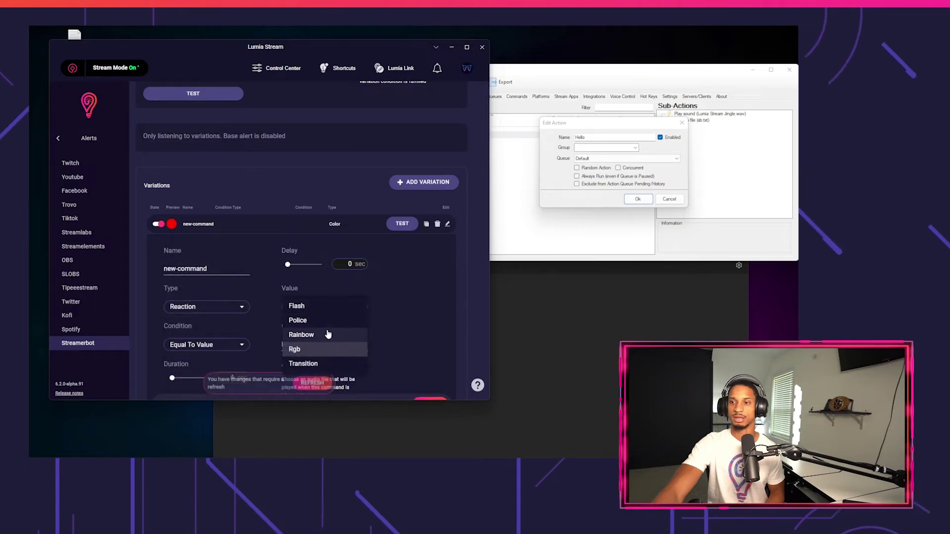
{"action": "left_click", "coordinate": [322, 320]}
{"action": "scroll", "coordinate": [385, 294], "scroll_direction": "down", "scroll_amount": 3}
{"action": "scroll", "coordinate": [393, 302], "scroll_direction": "down", "scroll_amount": 2}
{"action": "left_click", "coordinate": [433, 350]}
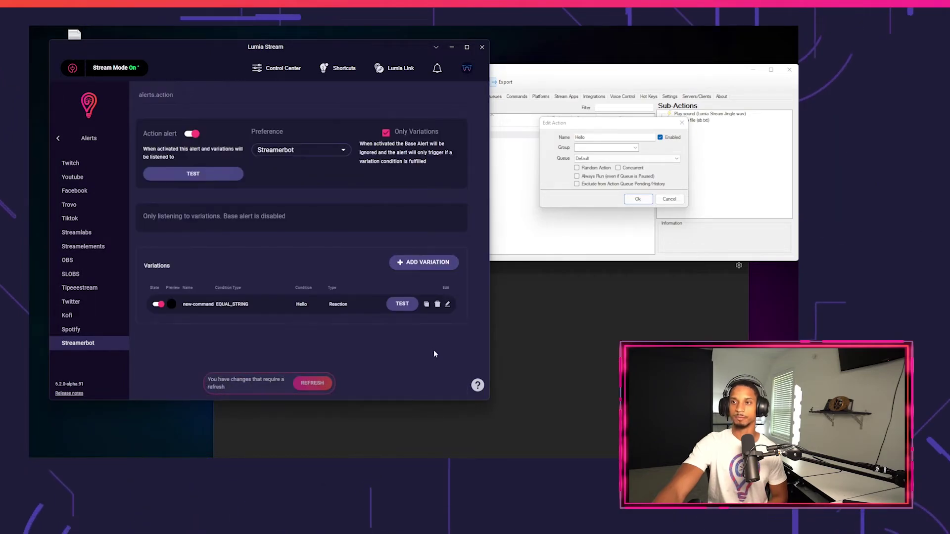
In Streamer.bot, cancel the action edit and add a voice control command named Hello, with command Hello, that runs the Hello action.
{"action": "left_click", "coordinate": [669, 199]}
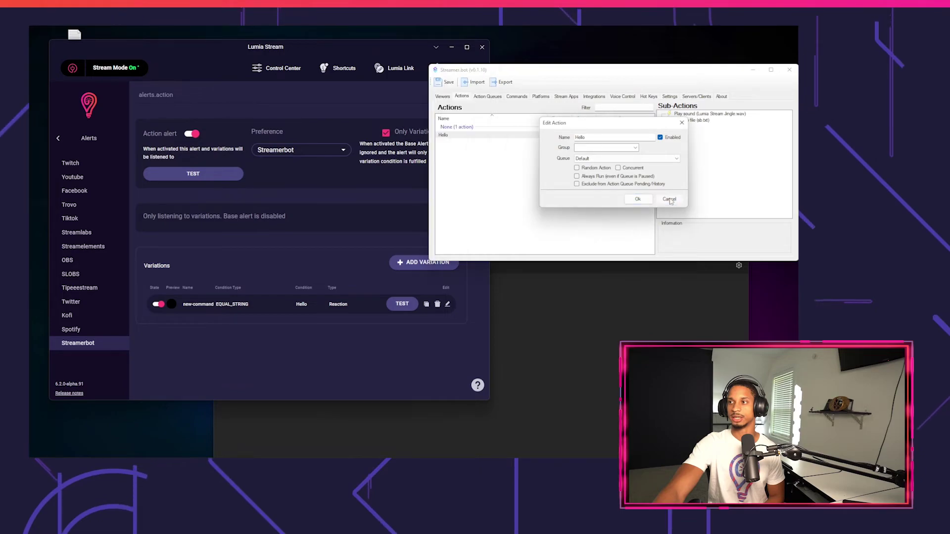
{"action": "left_click", "coordinate": [623, 96]}
{"action": "right_click", "coordinate": [516, 137]}
{"action": "left_click", "coordinate": [544, 140]}
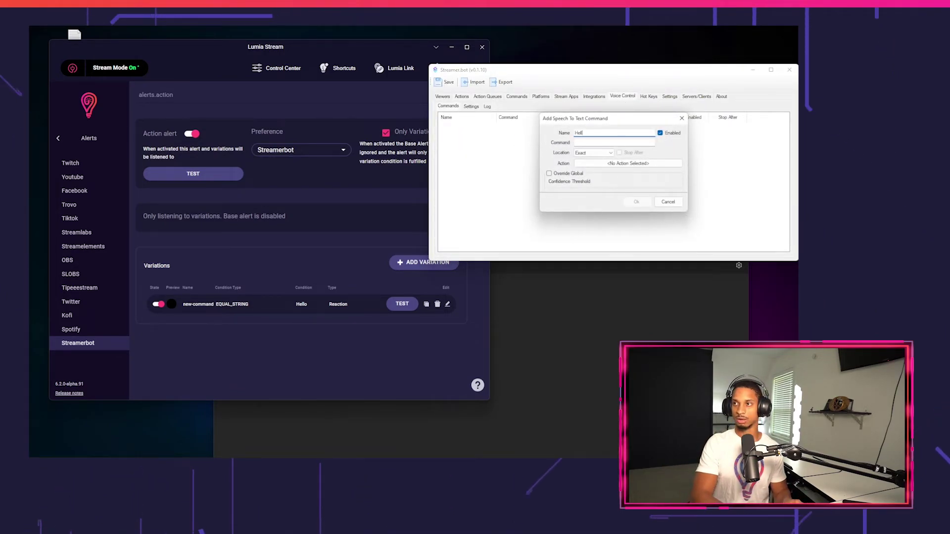
{"action": "left_click", "coordinate": [579, 153]}
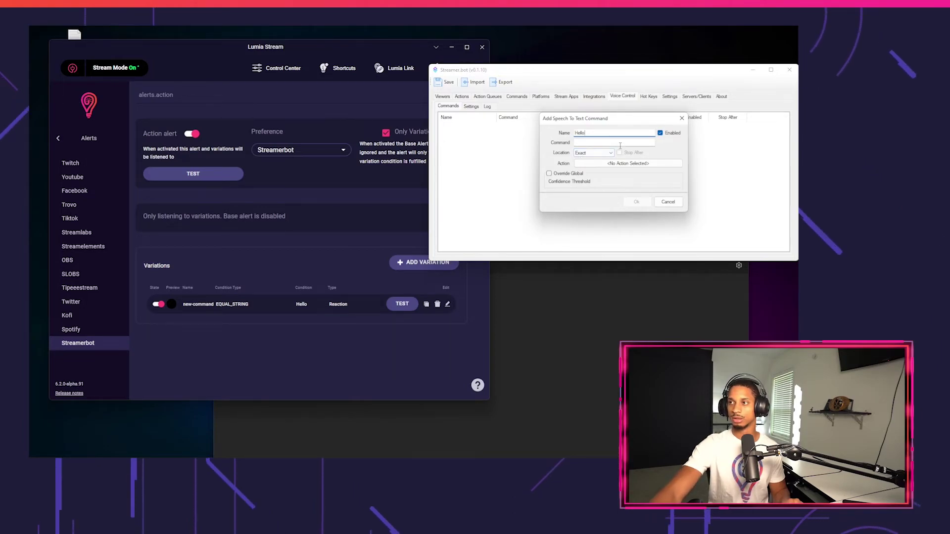
{"action": "type", "text": "Hello"}
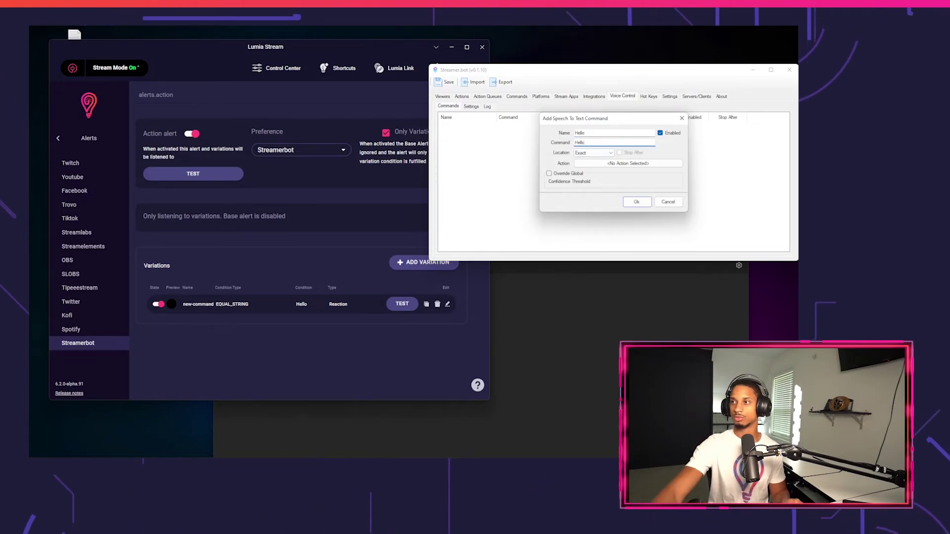
{"action": "left_click", "coordinate": [645, 164]}
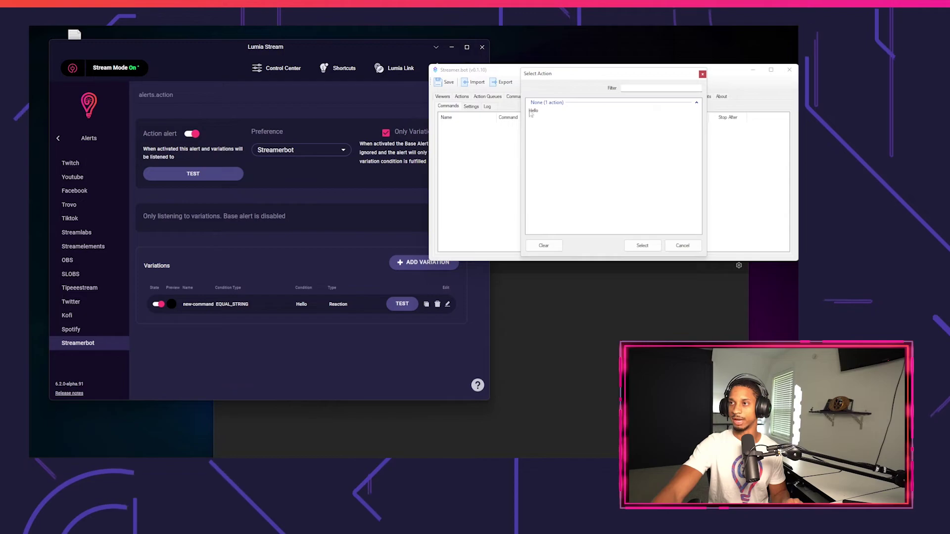
{"action": "left_click", "coordinate": [643, 246]}
{"action": "left_click", "coordinate": [602, 154]}
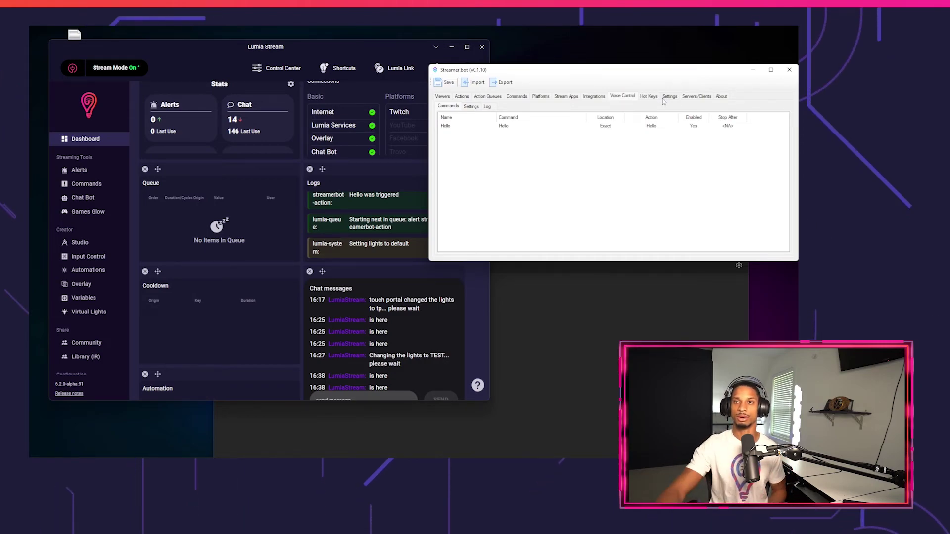
Look through Lumia Stream's Studio reactions, the Add Reaction form, animations and themes, discarding the unsaved reaction.
{"action": "left_click", "coordinate": [150, 241]}
{"action": "left_click", "coordinate": [80, 242]}
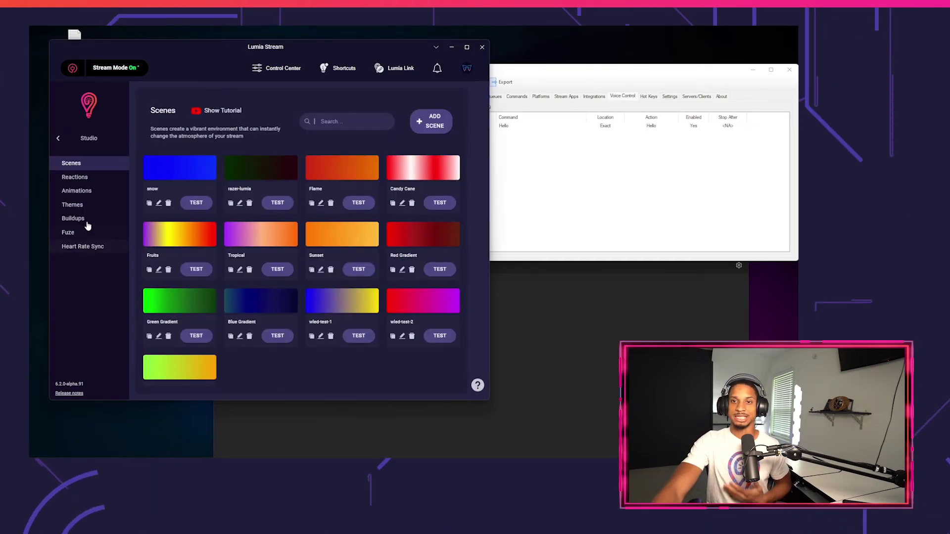
{"action": "left_click", "coordinate": [108, 178]}
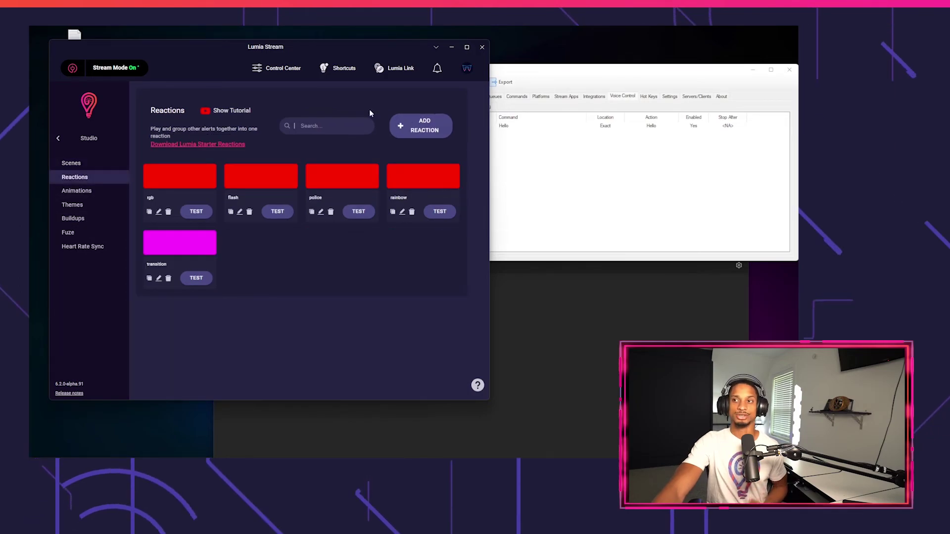
{"action": "left_click", "coordinate": [435, 124]}
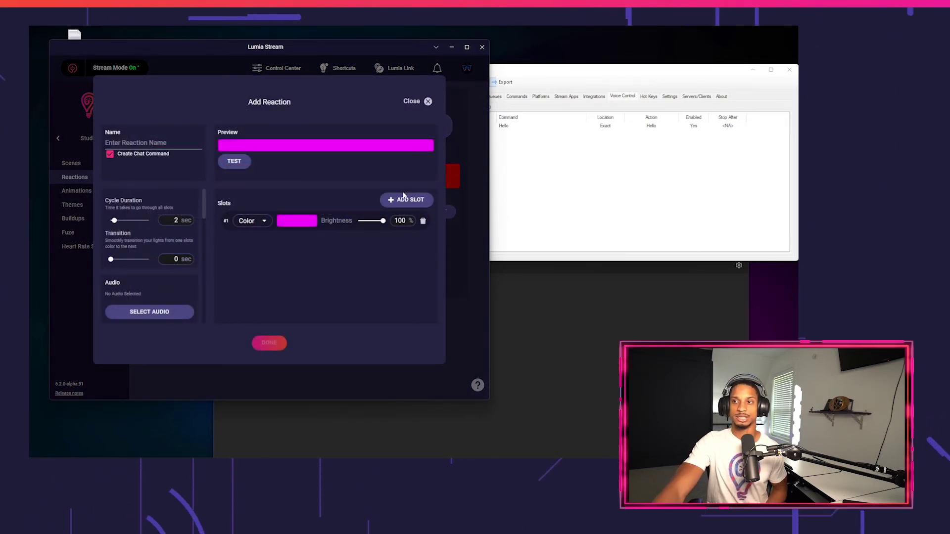
{"action": "left_click", "coordinate": [420, 104]}
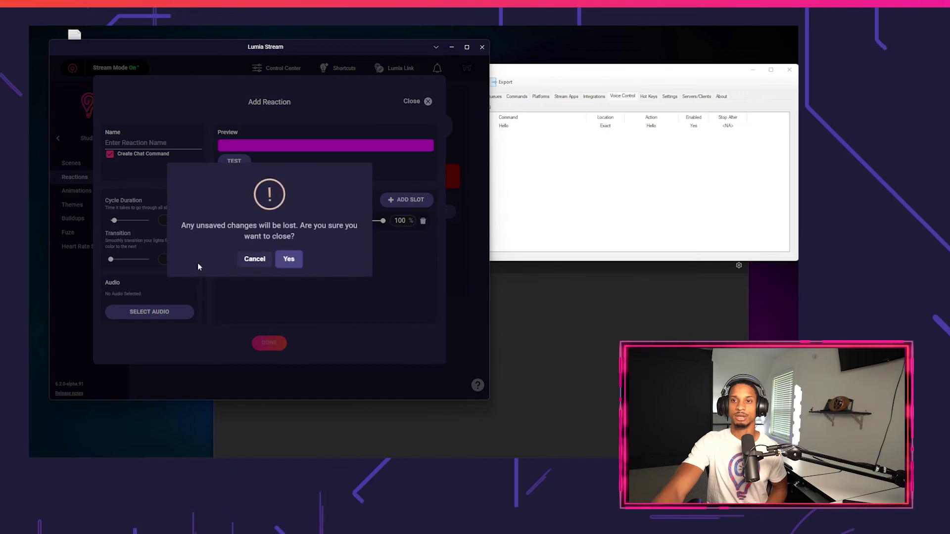
{"action": "left_click", "coordinate": [289, 260]}
{"action": "left_click", "coordinate": [113, 193]}
{"action": "left_click", "coordinate": [99, 206]}
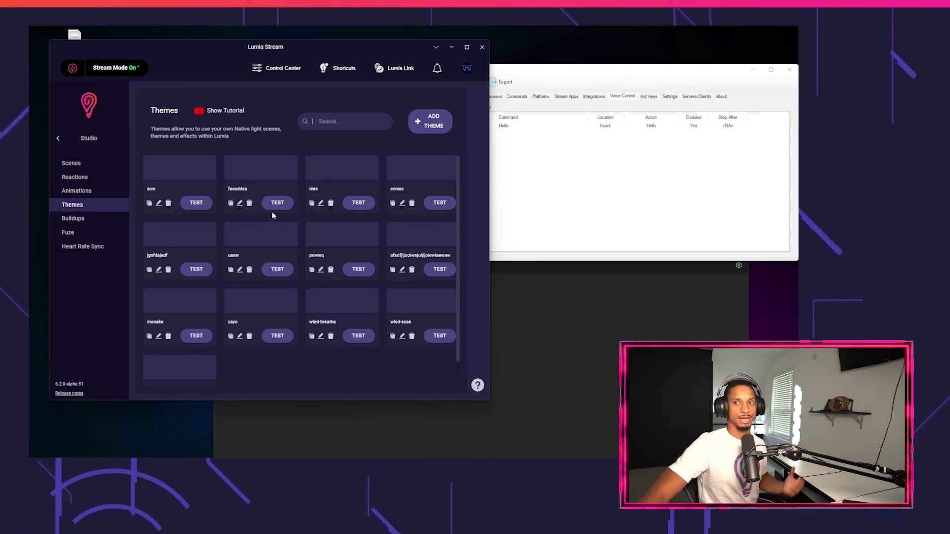
{"action": "scroll", "coordinate": [280, 304], "scroll_direction": "down", "scroll_amount": 1}
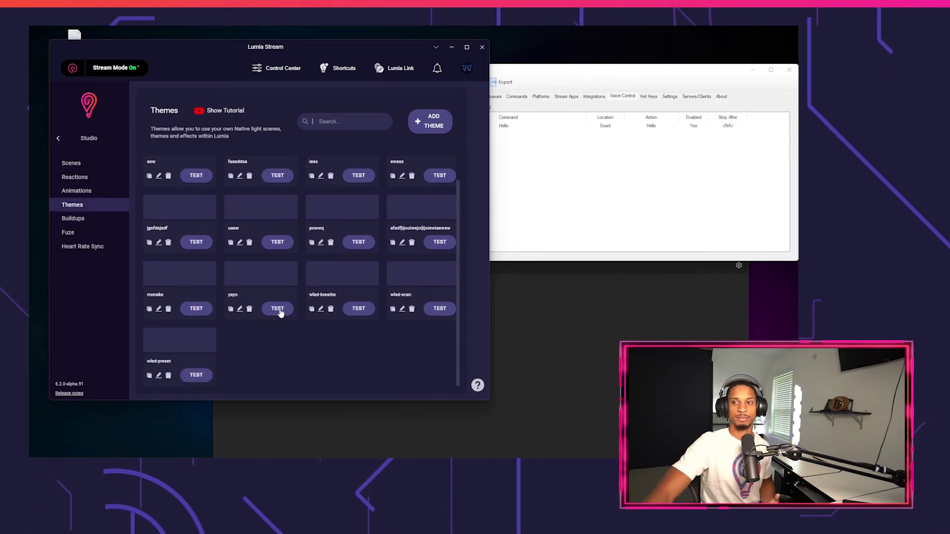
Return to the Streamerbot alert in Lumia Stream and review its variations.
{"action": "left_click", "coordinate": [59, 137]}
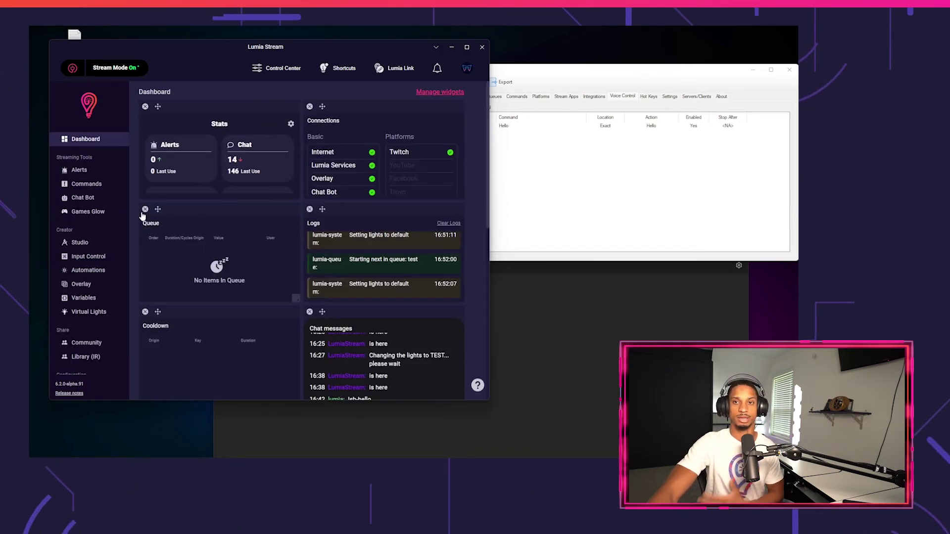
{"action": "left_click", "coordinate": [74, 174]}
{"action": "left_click", "coordinate": [94, 343]}
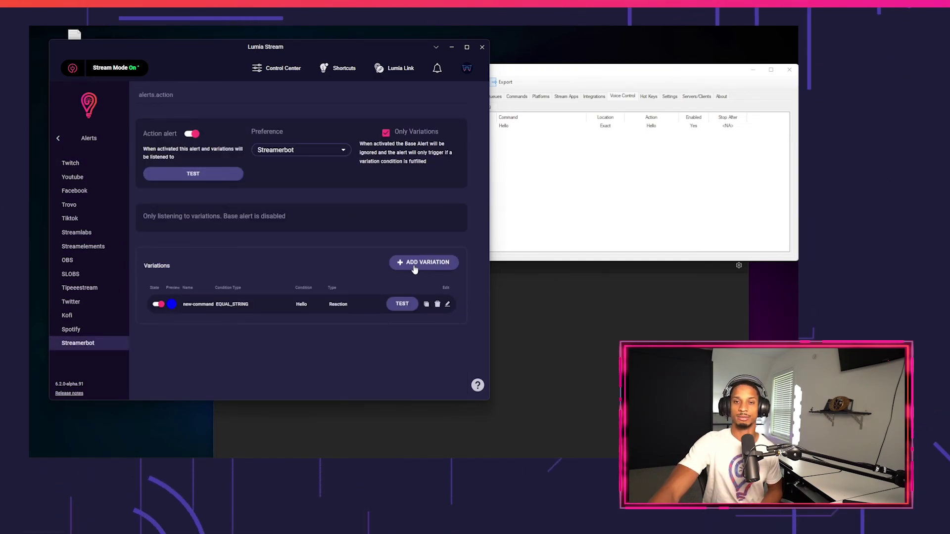
In Streamer.bot, change the voice command's name and command to Day and its location to Anywhere.
{"action": "left_click", "coordinate": [552, 166]}
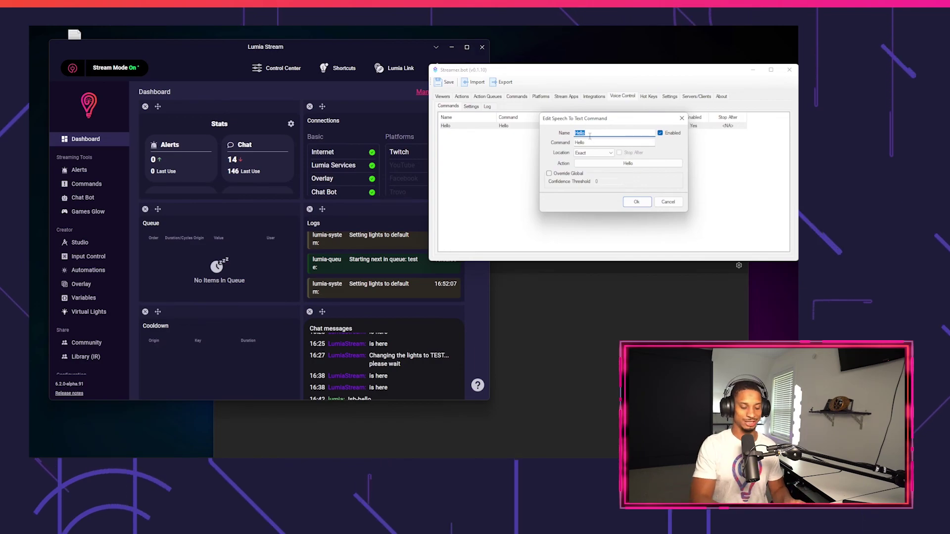
{"action": "type", "text": "Day"}
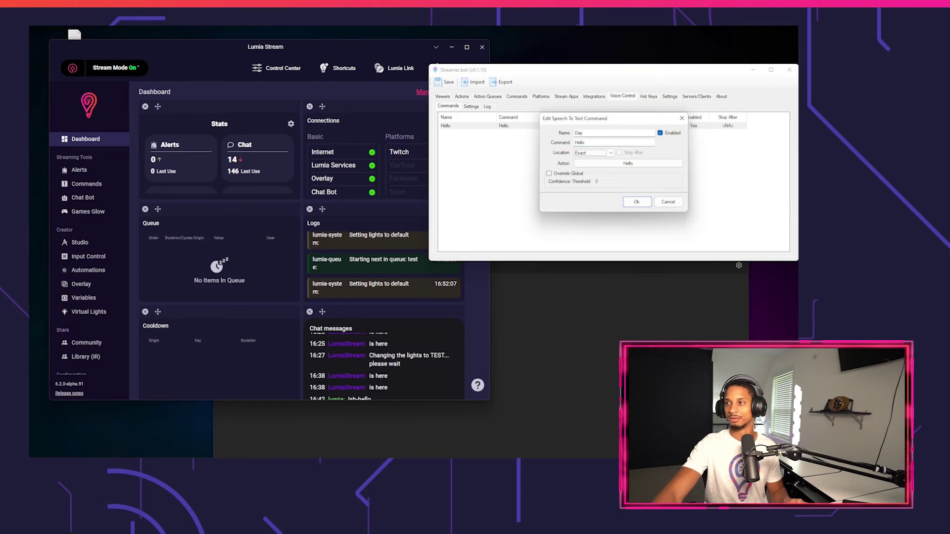
{"action": "left_click", "coordinate": [574, 153]}
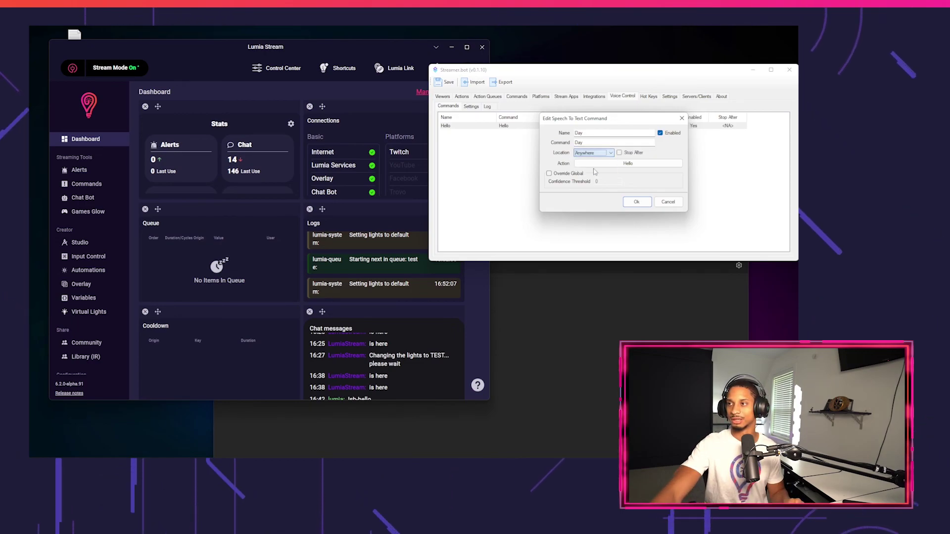
{"action": "left_click", "coordinate": [636, 202]}
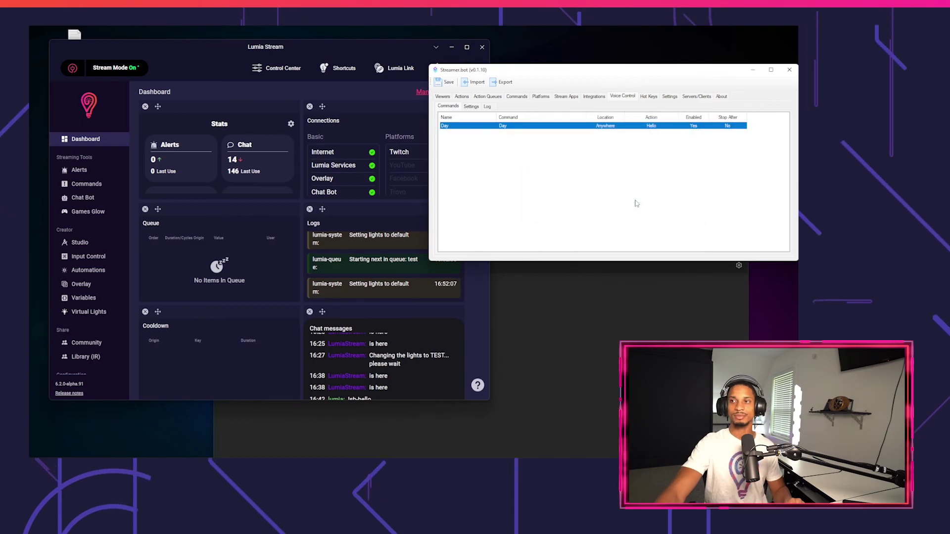